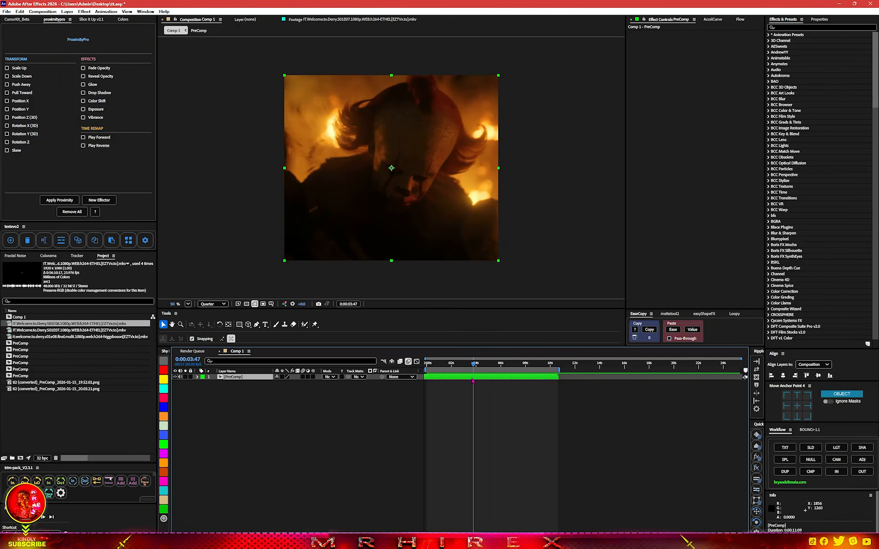
Split the PreComp layer at the current time and delete the segment before the playhead
{"action": "key", "text": "ctrl+shift+d"}
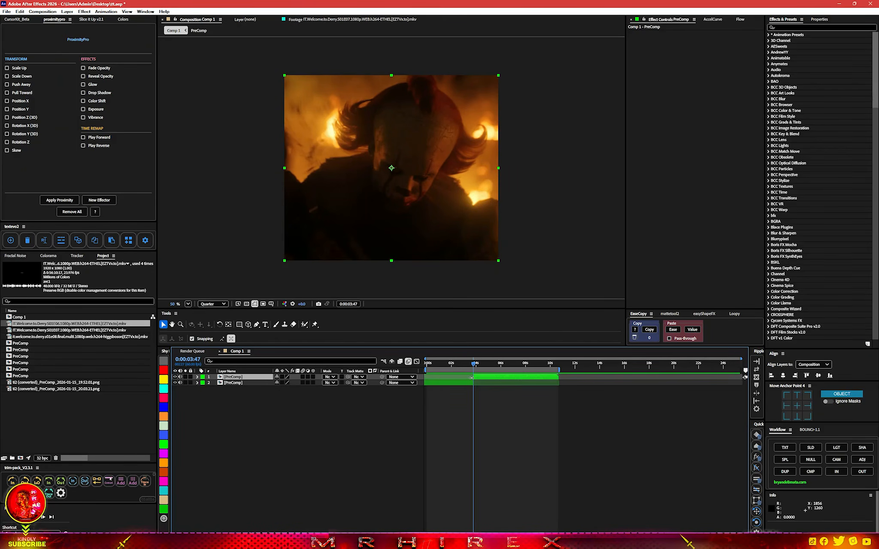
{"action": "key", "text": "ctrl+z"}
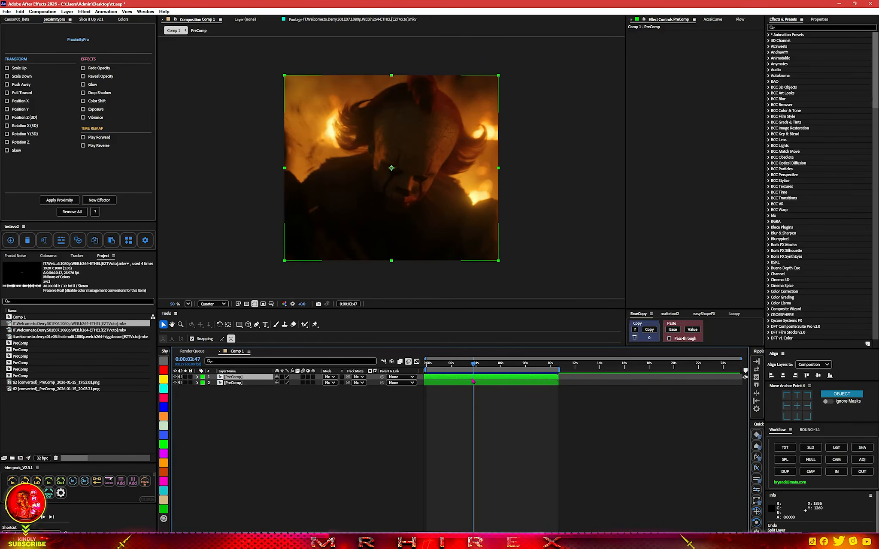
{"action": "key", "text": "ctrl+shift+d"}
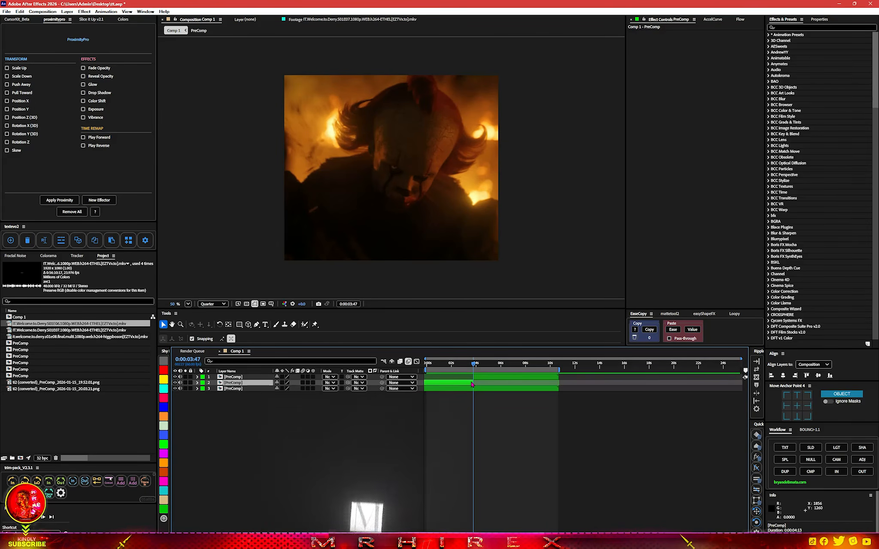
{"action": "key", "text": "Delete"}
{"action": "left_click", "coordinate": [472, 378]}
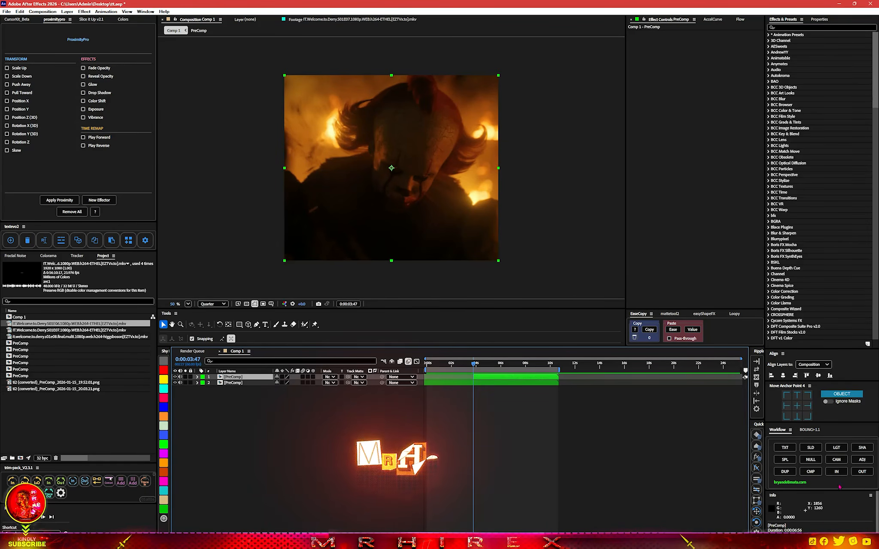
Duplicate the trimmed top PreComp layer
{"action": "left_click", "coordinate": [811, 472]}
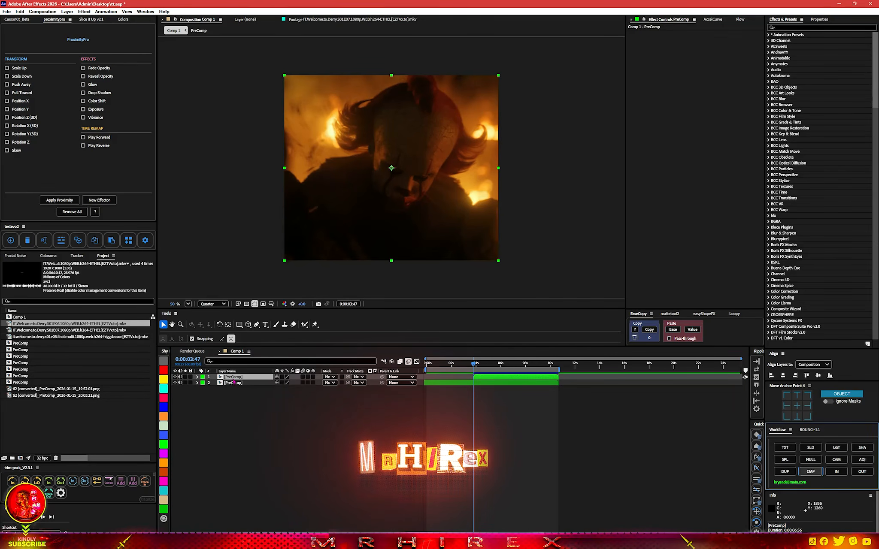
{"action": "left_click", "coordinate": [249, 408]}
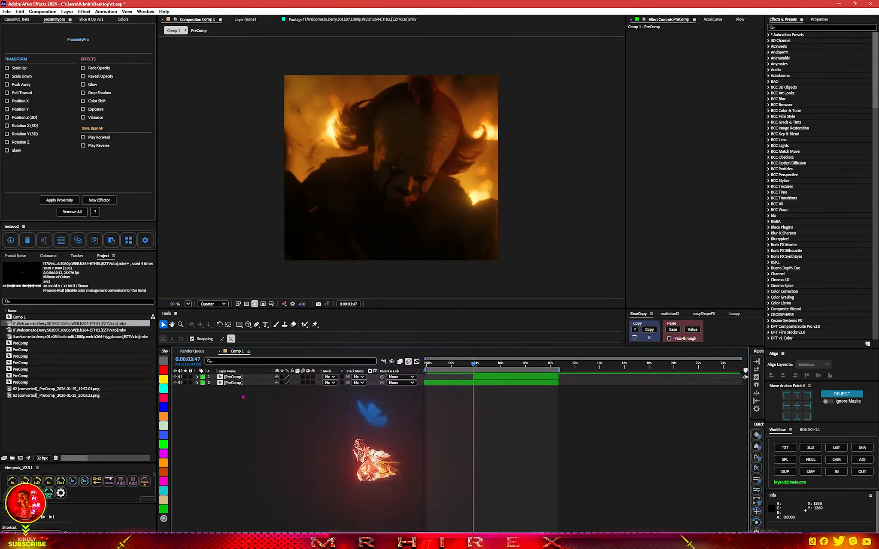
{"action": "left_click", "coordinate": [235, 379]}
{"action": "key", "text": "ctrl+d"}
Rename the top layer as l
{"action": "right_click", "coordinate": [235, 378]}
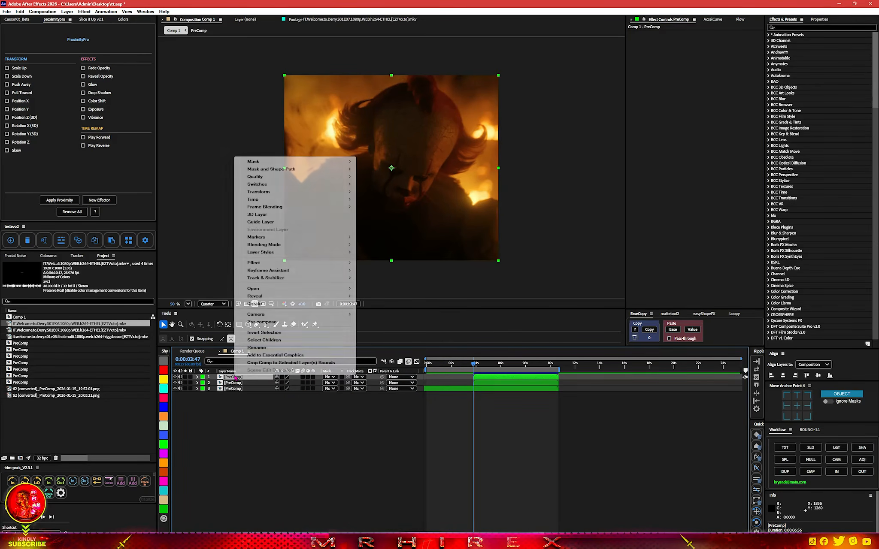
{"action": "left_click", "coordinate": [253, 350]}
{"action": "key", "text": "BackSpace"}
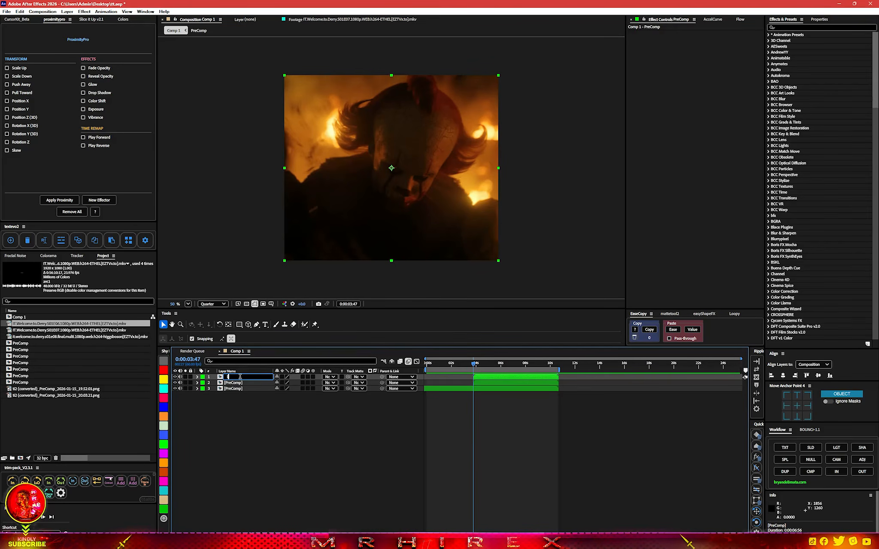
Rename the second layer as r
{"action": "right_click", "coordinate": [239, 384]}
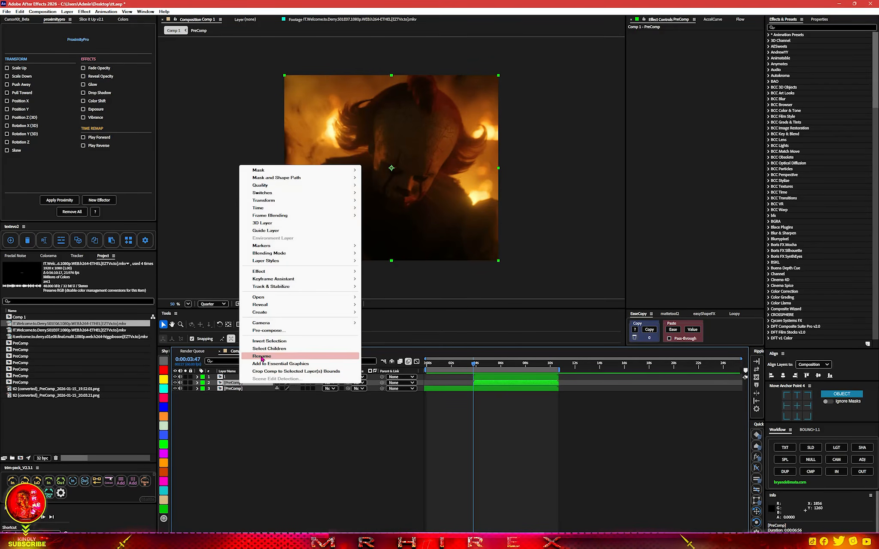
{"action": "left_click", "coordinate": [261, 356]}
{"action": "type", "text": "r"}
{"action": "left_click", "coordinate": [244, 392]}
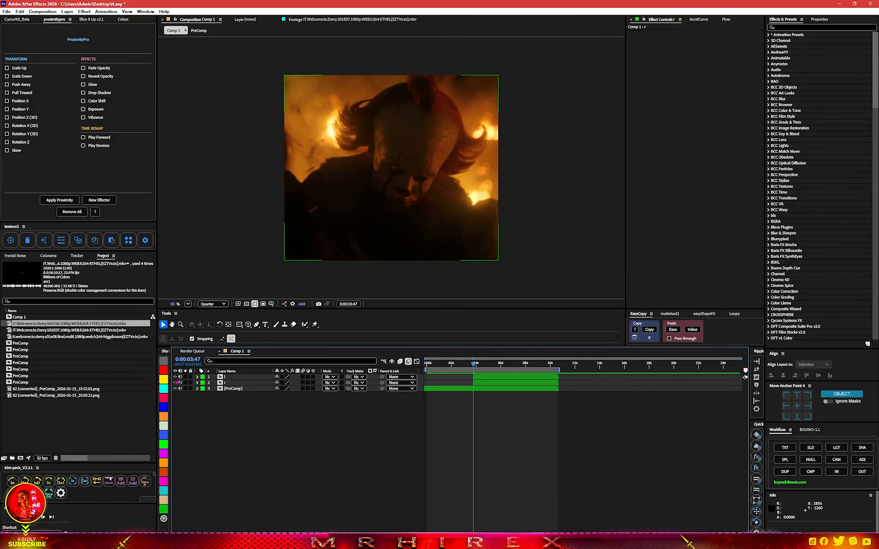
Set the label colour of layer r to red and layer l to yellow
{"action": "left_click", "coordinate": [210, 383]}
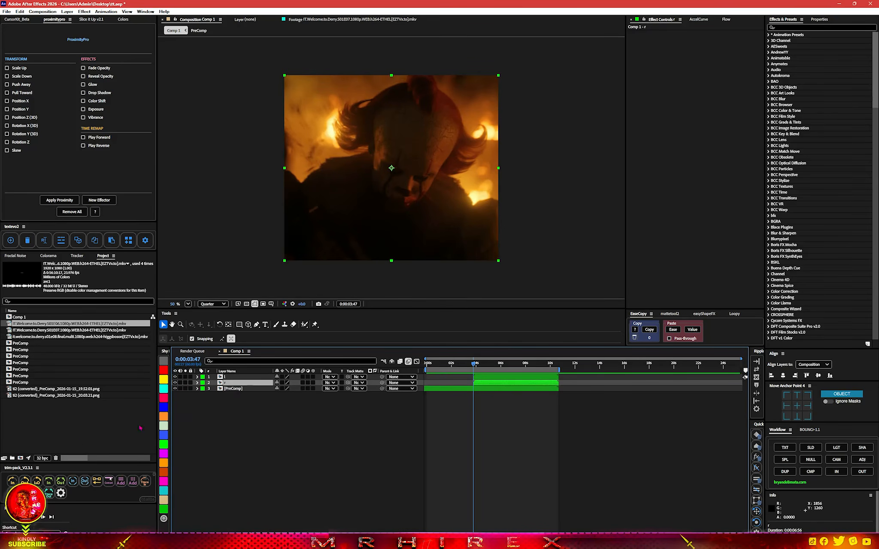
{"action": "left_click", "coordinate": [164, 398]}
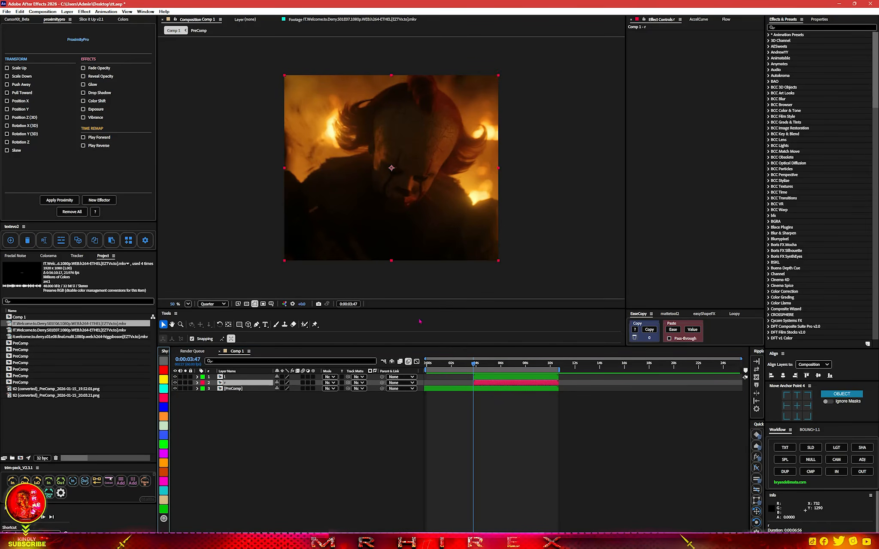
{"action": "left_click", "coordinate": [218, 378]}
{"action": "left_click", "coordinate": [164, 380]}
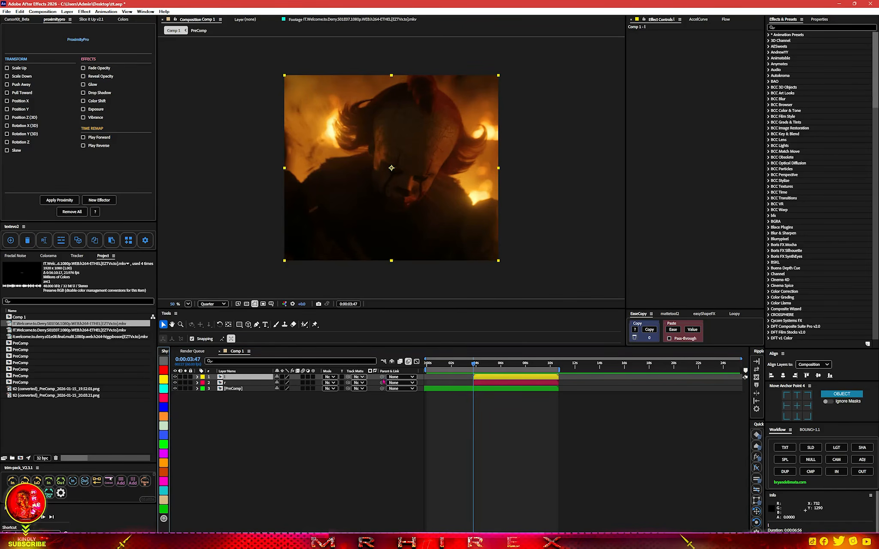
Set the viewer resolution to Full and draw a closed Pen mask around the glowing eye on layer l
{"action": "left_click", "coordinate": [212, 304]}
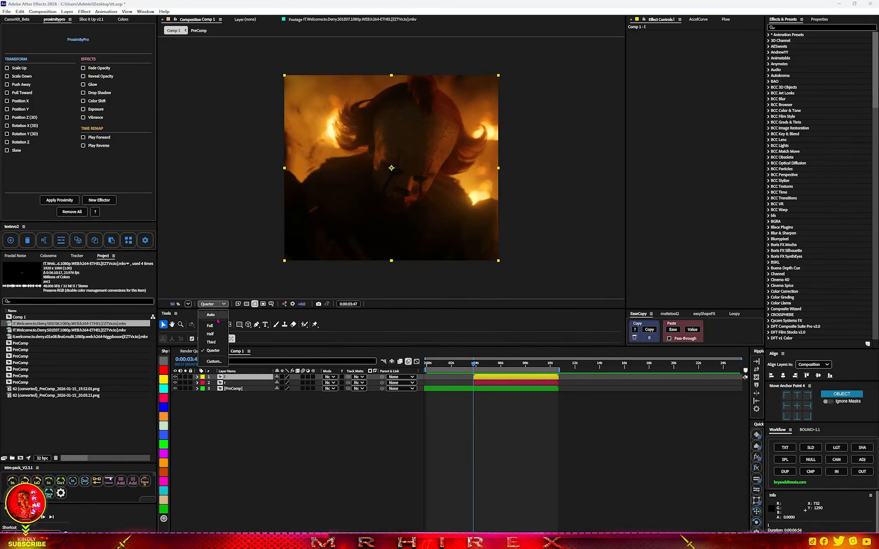
{"action": "left_click", "coordinate": [209, 314]}
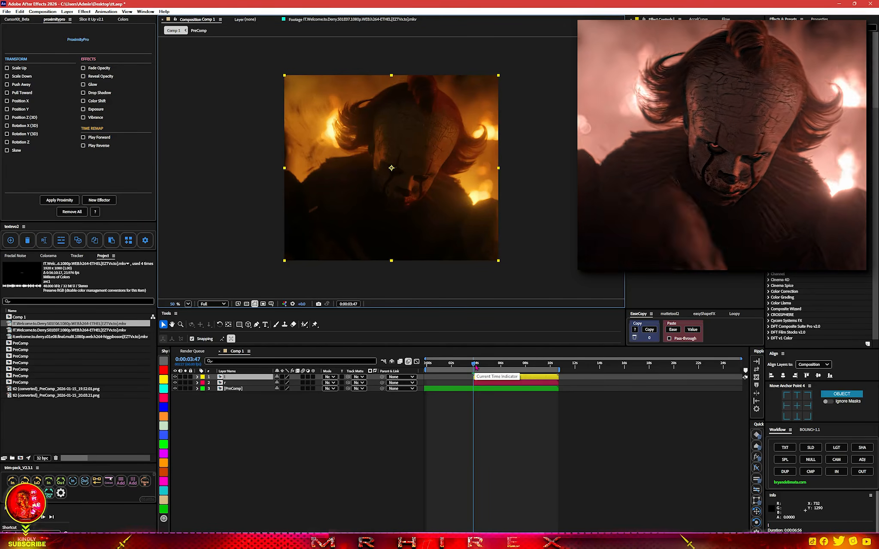
{"action": "scroll", "coordinate": [392, 169], "scroll_direction": "up", "scroll_amount": 5}
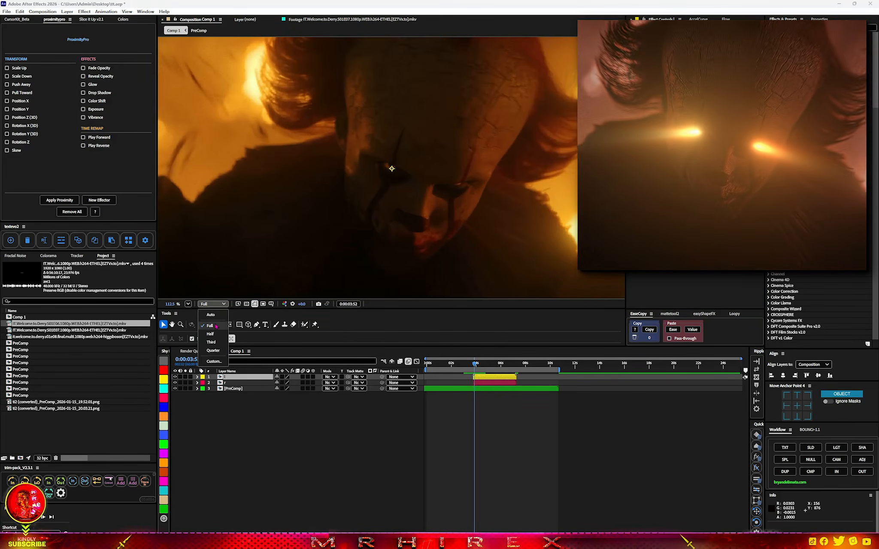
{"action": "scroll", "coordinate": [391, 168], "scroll_direction": "up", "scroll_amount": 4}
{"action": "scroll", "coordinate": [391, 168], "scroll_direction": "up", "scroll_amount": 6}
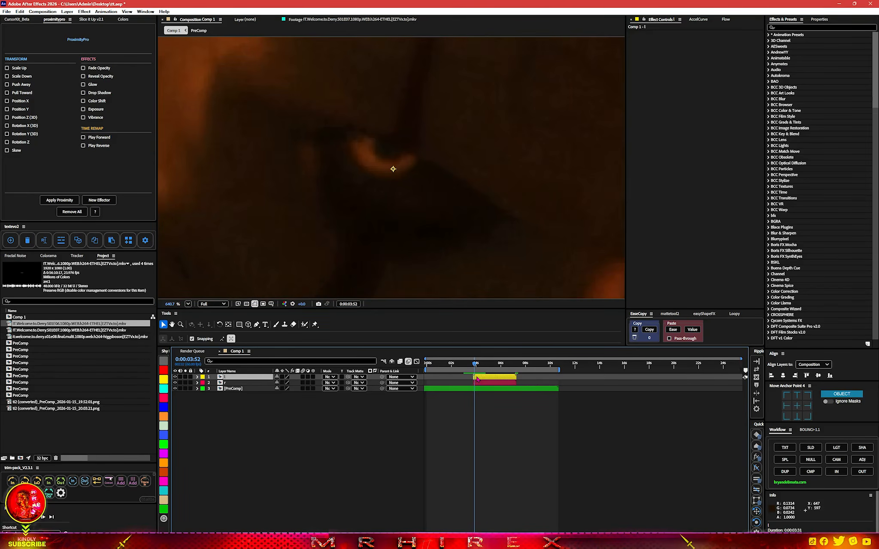
{"action": "scroll", "coordinate": [472, 377], "scroll_direction": "up", "scroll_amount": 5}
{"action": "left_click_drag", "start_coordinate": [494, 369], "coordinate": [481, 369]}
{"action": "left_click", "coordinate": [488, 430]}
{"action": "left_click", "coordinate": [489, 379]}
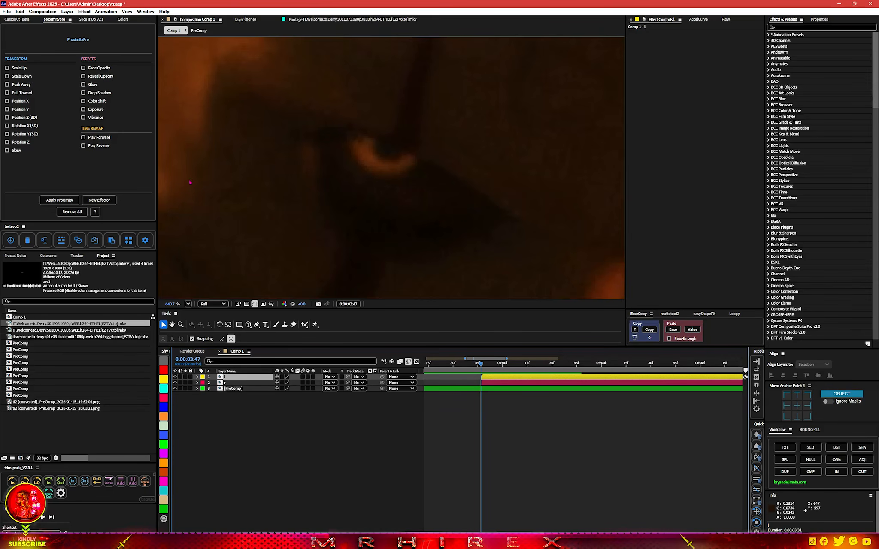
{"action": "left_click", "coordinate": [256, 325]}
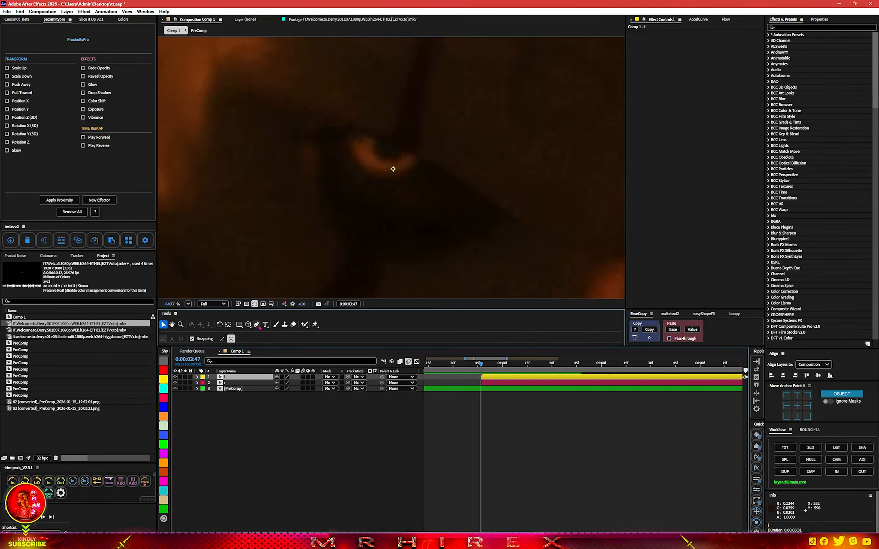
{"action": "left_click", "coordinate": [375, 138]}
{"action": "left_click_drag", "start_coordinate": [364, 134], "coordinate": [353, 158]}
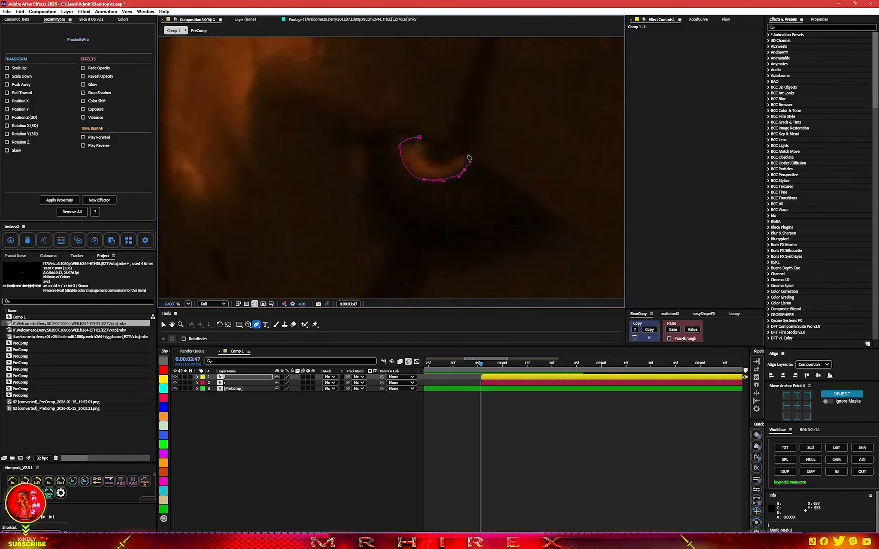
{"action": "left_click", "coordinate": [467, 153]}
{"action": "left_click_drag", "start_coordinate": [444, 159], "coordinate": [416, 138]}
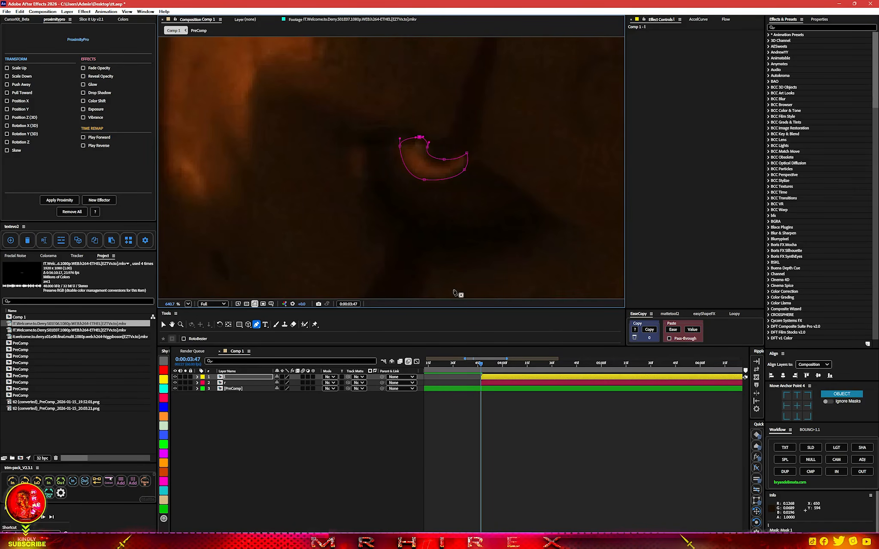
Track Mask 1 of layer l forward using Position, Scale & Rotation
{"action": "key", "text": "m"}
{"action": "key", "text": "m"}
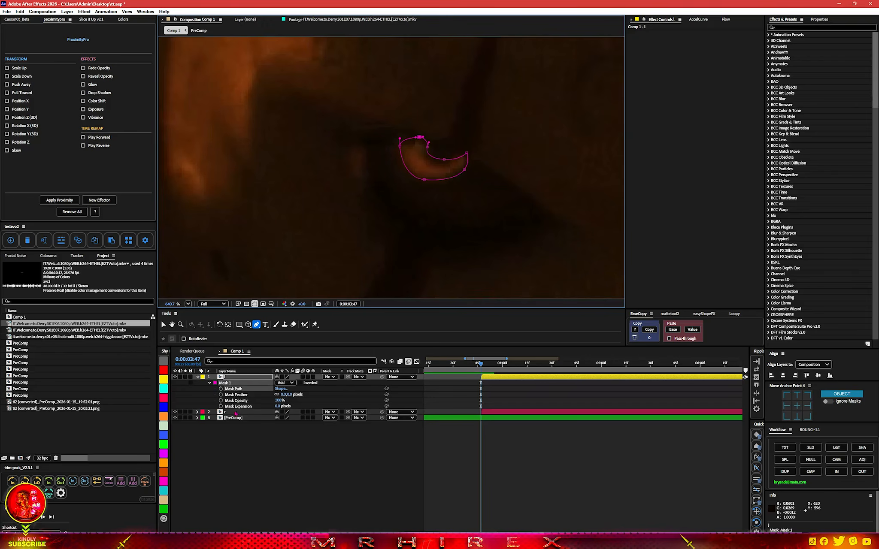
{"action": "right_click", "coordinate": [236, 391]}
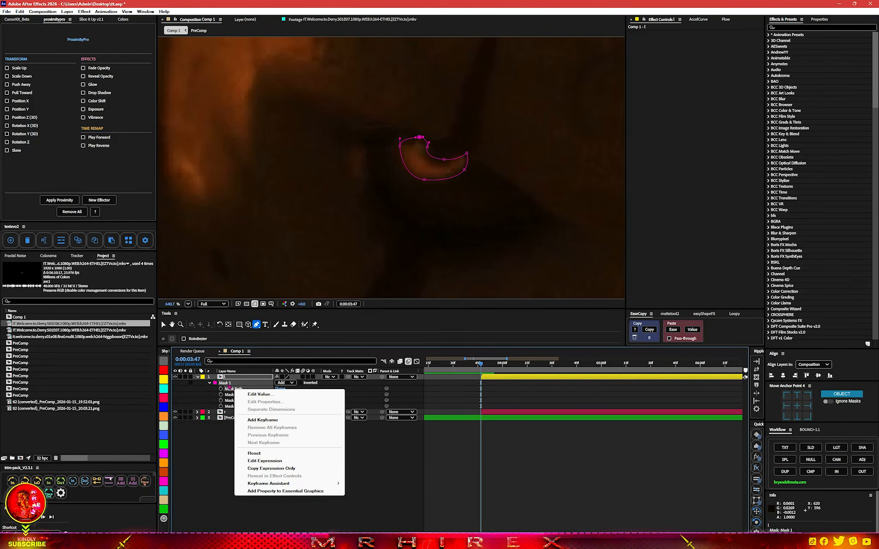
{"action": "left_click", "coordinate": [234, 383]}
{"action": "right_click", "coordinate": [233, 383]}
{"action": "left_click", "coordinate": [251, 387]}
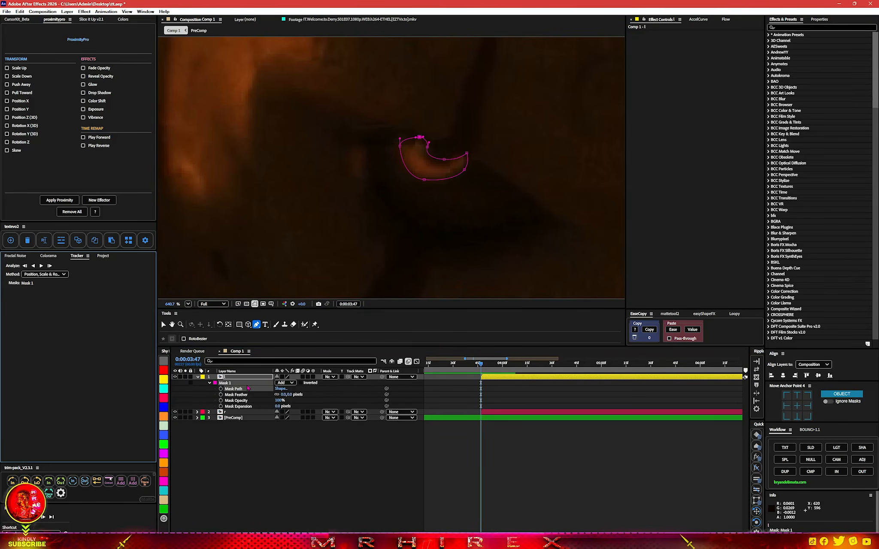
{"action": "scroll", "coordinate": [367, 227], "scroll_direction": "down", "scroll_amount": 5}
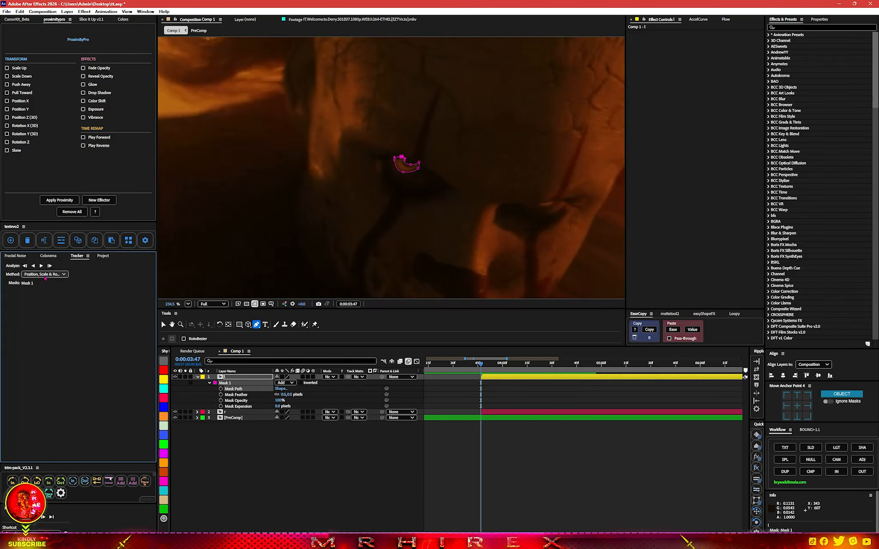
{"action": "left_click", "coordinate": [41, 266]}
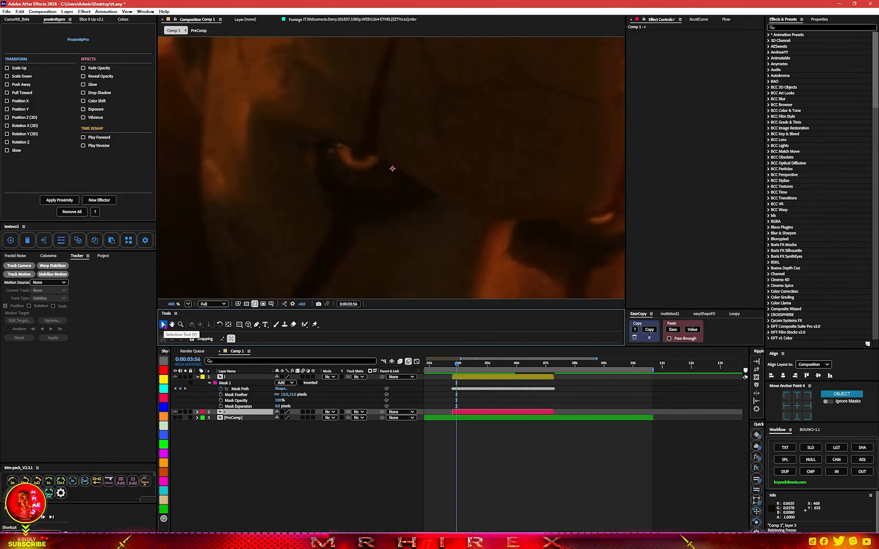
Draw a closed Pen mask around the other glowing eye on layer r
{"action": "left_click", "coordinate": [172, 325]}
{"action": "left_click_drag", "start_coordinate": [528, 202], "coordinate": [375, 204]}
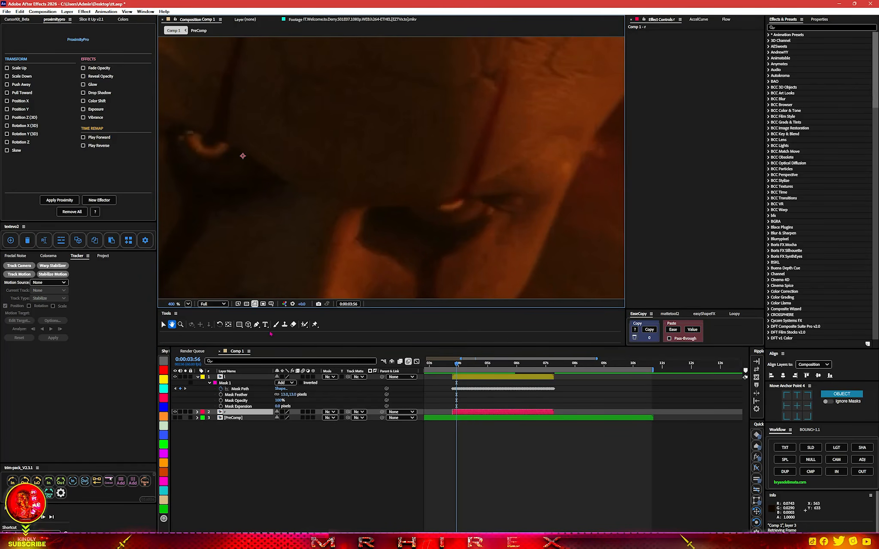
{"action": "left_click", "coordinate": [256, 325]}
{"action": "scroll", "coordinate": [490, 206], "scroll_direction": "up", "scroll_amount": 2}
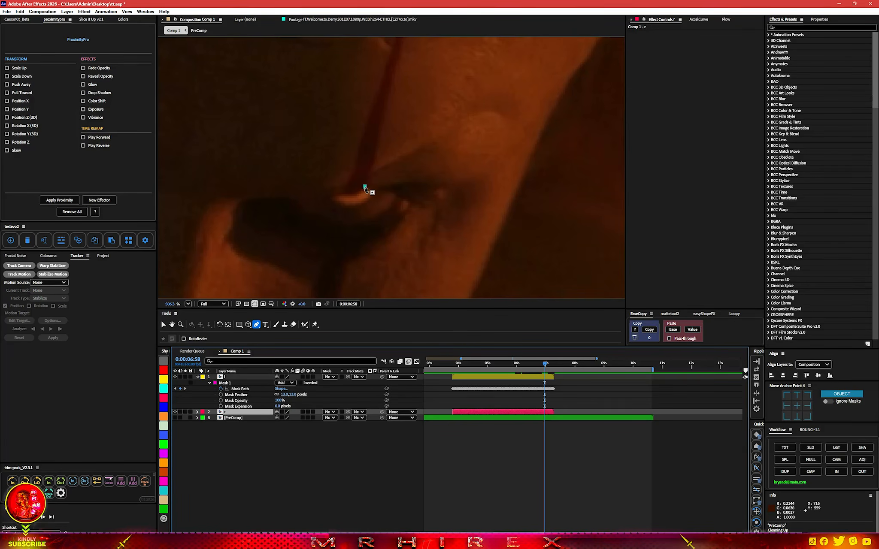
{"action": "left_click", "coordinate": [365, 187]}
{"action": "left_click_drag", "start_coordinate": [354, 194], "coordinate": [348, 193]}
{"action": "left_click", "coordinate": [340, 193]}
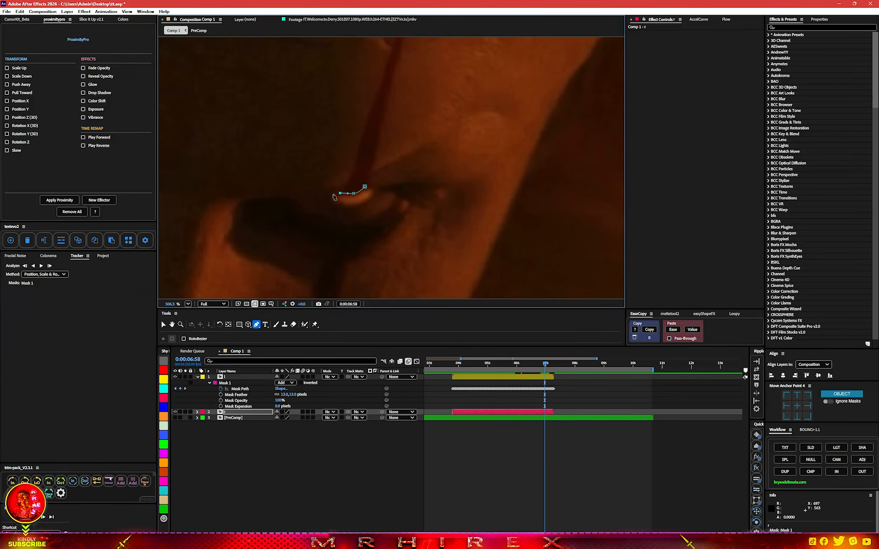
{"action": "left_click", "coordinate": [333, 200]}
{"action": "left_click", "coordinate": [341, 208]}
{"action": "left_click", "coordinate": [350, 207]}
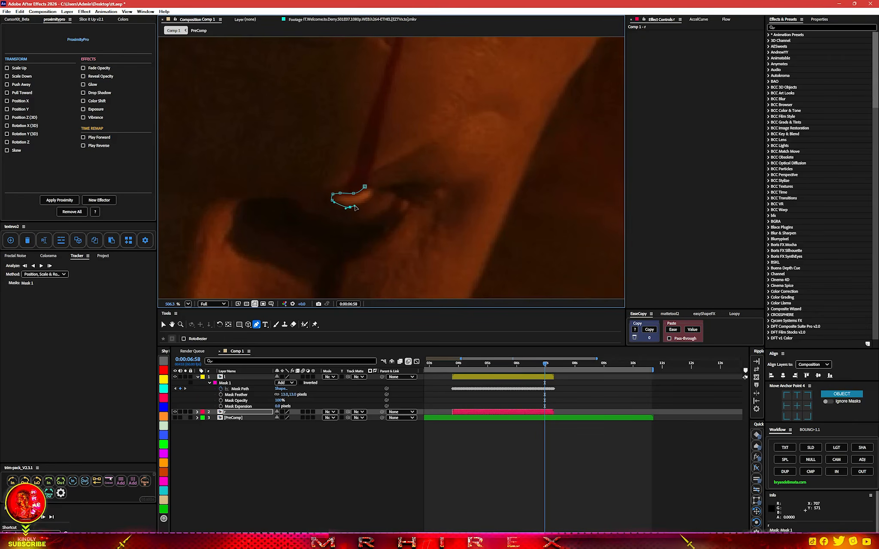
{"action": "left_click", "coordinate": [360, 206]}
{"action": "left_click_drag", "start_coordinate": [373, 196], "coordinate": [369, 188]}
{"action": "left_click", "coordinate": [365, 188]}
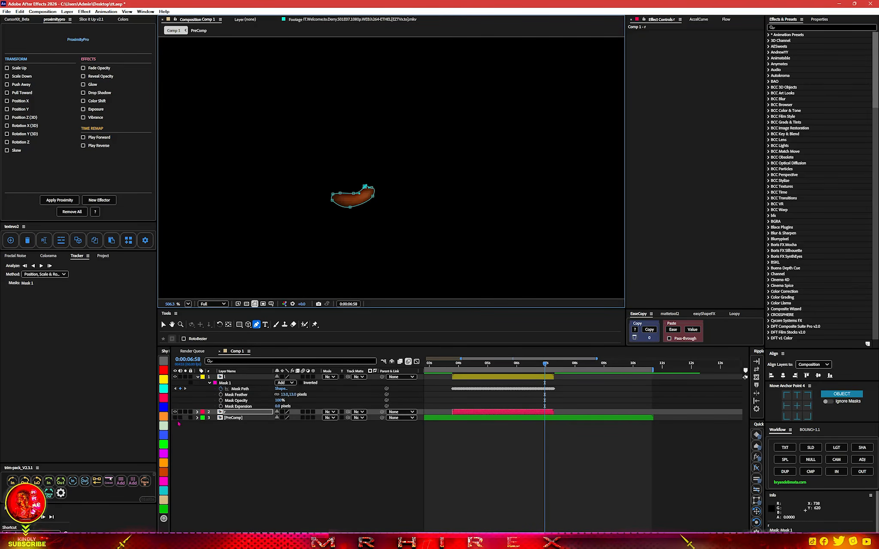
Turn the bottom PreComp layer's visibility back on and expand layer r's properties
{"action": "left_click", "coordinate": [175, 418]}
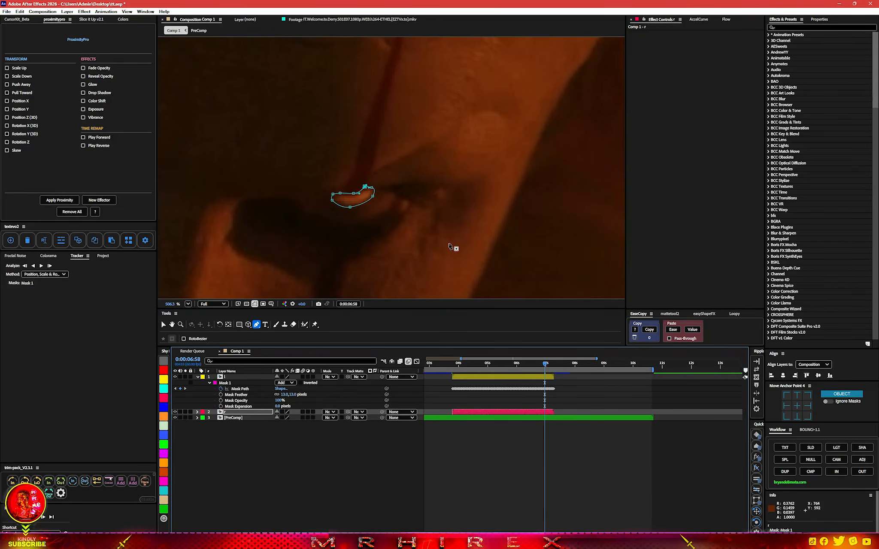
{"action": "key", "text": "comma"}
{"action": "key", "text": "comma"}
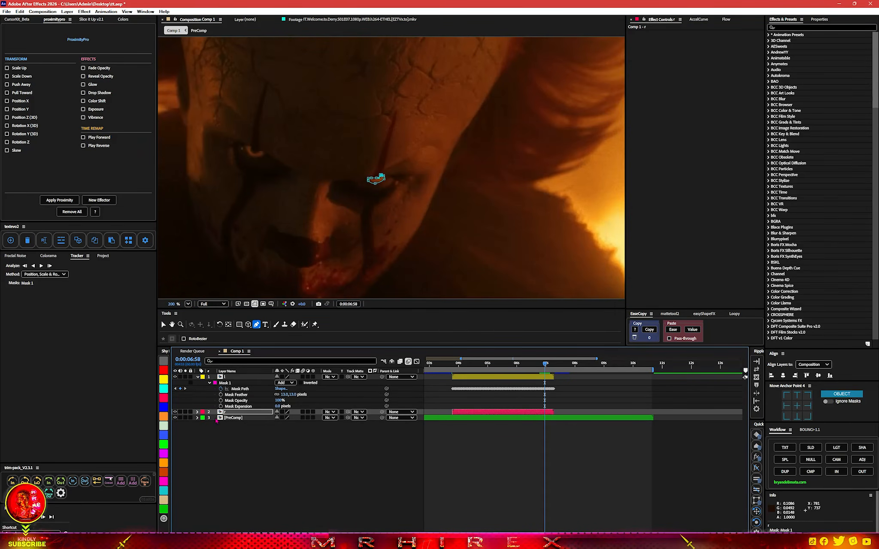
{"action": "left_click", "coordinate": [198, 413]}
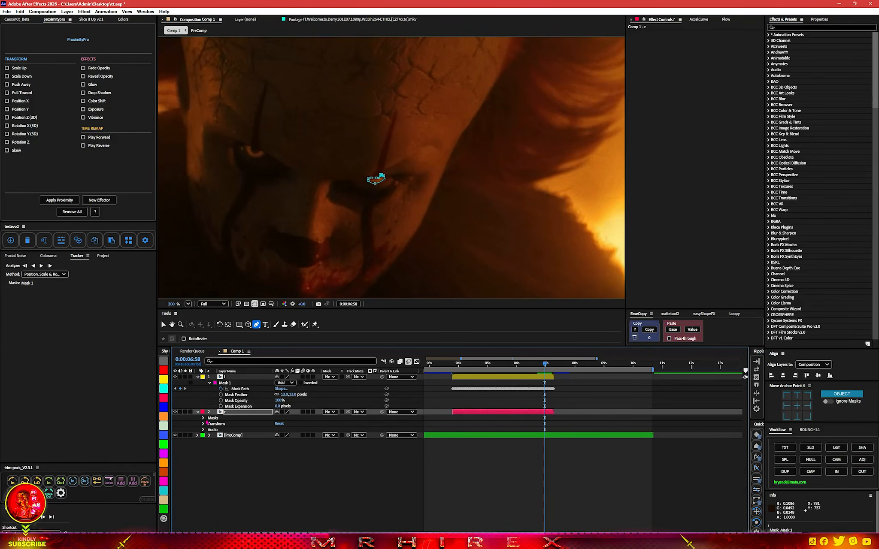
Expand layer r's masks and track its Mask 1
{"action": "left_click", "coordinate": [203, 419]}
{"action": "right_click", "coordinate": [224, 425]}
{"action": "left_click", "coordinate": [234, 430]}
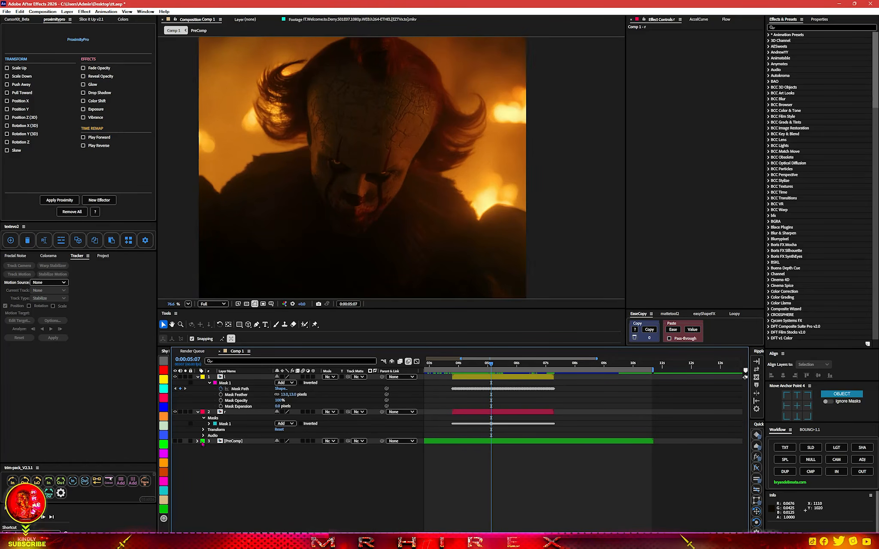
Hide the bottom PreComp layer and set layer r's Mask 1 feather to 16 pixels
{"action": "left_click", "coordinate": [175, 442]}
{"action": "left_click", "coordinate": [452, 364]}
{"action": "left_click_drag", "start_coordinate": [460, 366], "coordinate": [489, 364]}
{"action": "scroll", "coordinate": [353, 151], "scroll_direction": "up", "scroll_amount": 2}
{"action": "scroll", "coordinate": [388, 168], "scroll_direction": "up", "scroll_amount": 3}
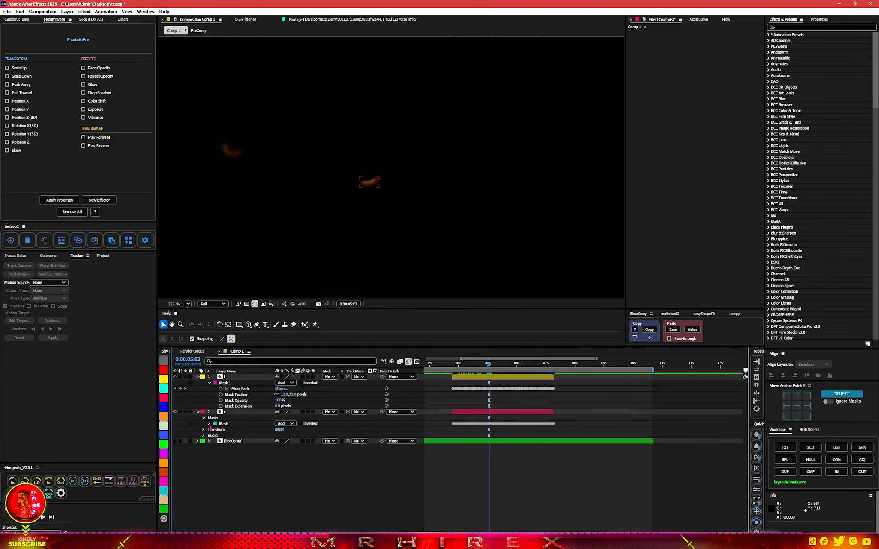
{"action": "left_click", "coordinate": [209, 424]}
{"action": "left_click", "coordinate": [290, 435]}
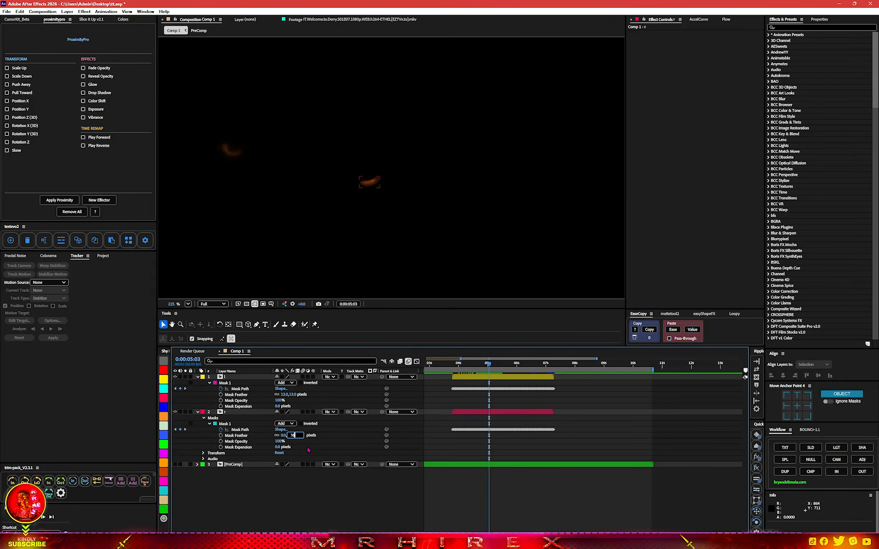
{"action": "key", "text": "Return"}
Move to about 4 seconds, select layer l, and apply Deep Glow 2 to it
{"action": "left_click_drag", "start_coordinate": [471, 369], "coordinate": [502, 363]}
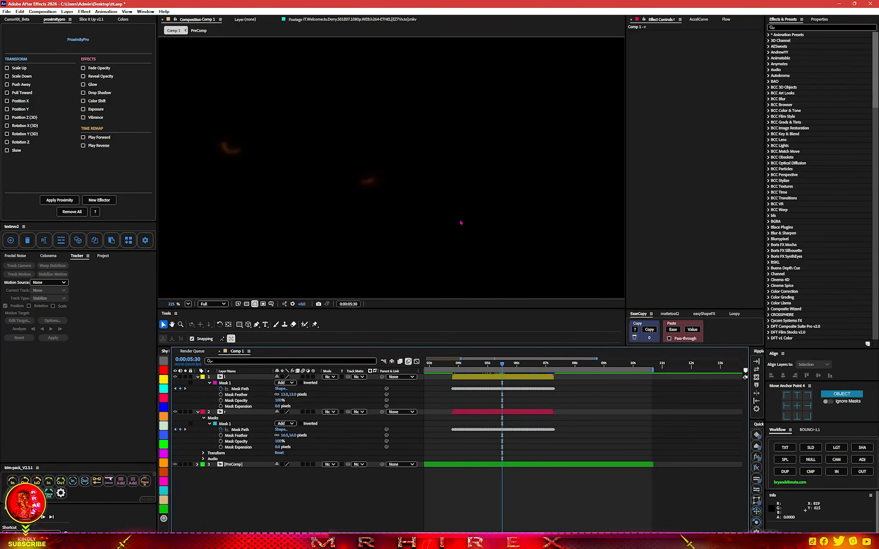
{"action": "scroll", "coordinate": [463, 221], "scroll_direction": "down", "scroll_amount": 5}
{"action": "left_click", "coordinate": [459, 369]}
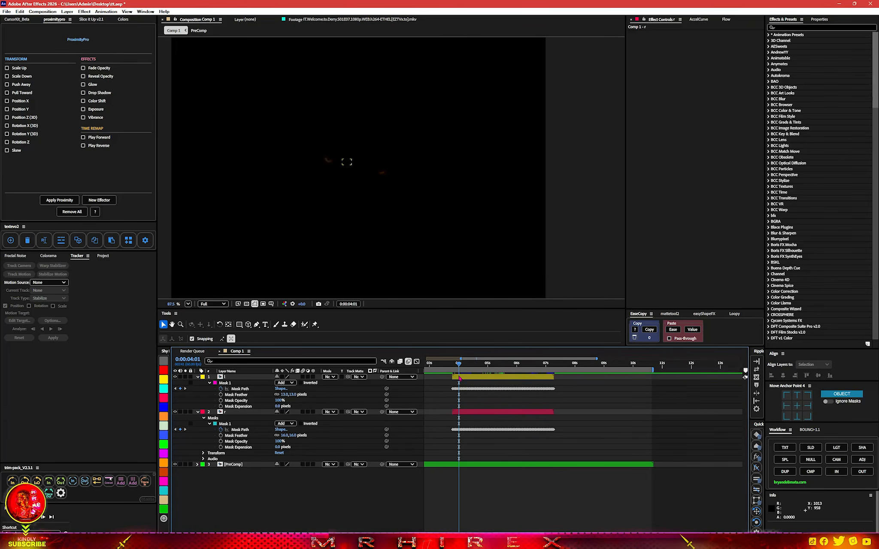
{"action": "left_click", "coordinate": [459, 377]}
{"action": "scroll", "coordinate": [405, 234], "scroll_direction": "up", "scroll_amount": 4}
{"action": "left_click", "coordinate": [483, 480]}
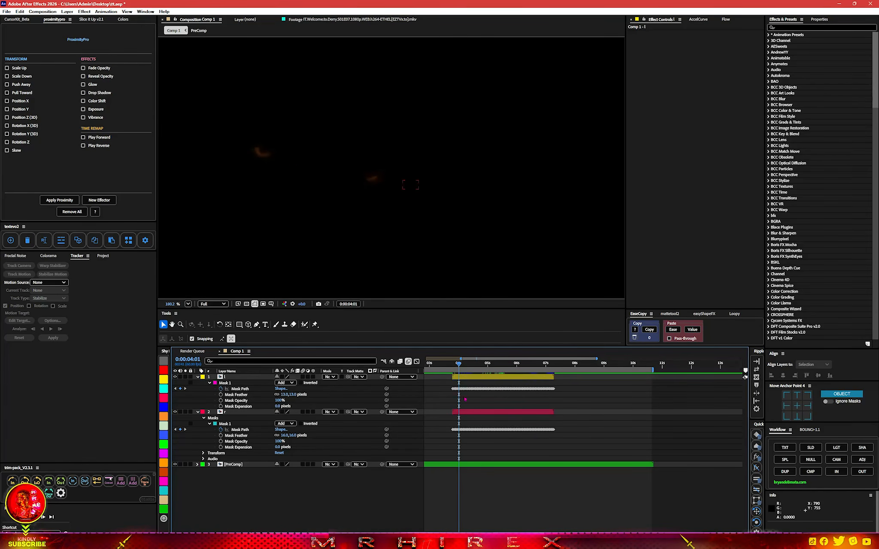
{"action": "left_click", "coordinate": [458, 378]}
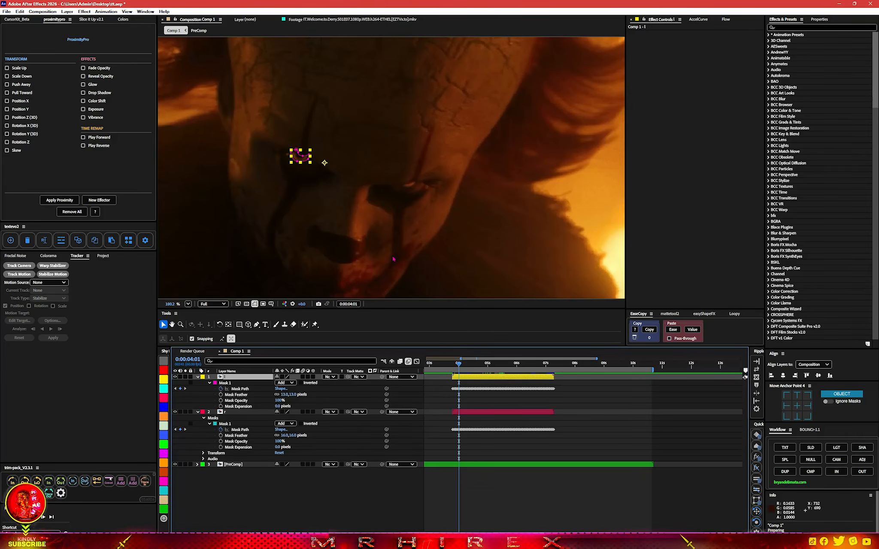
{"action": "key", "text": "ctrl+space"}
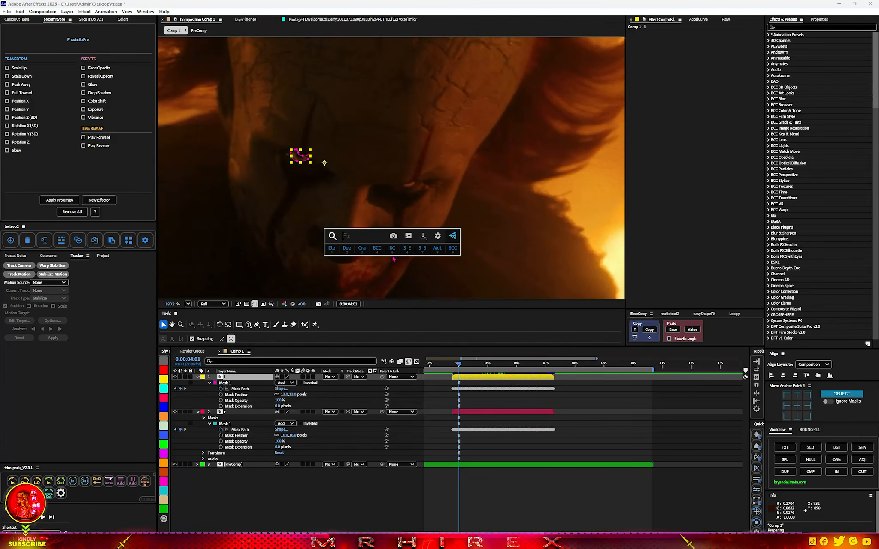
{"action": "type", "text": "dee"}
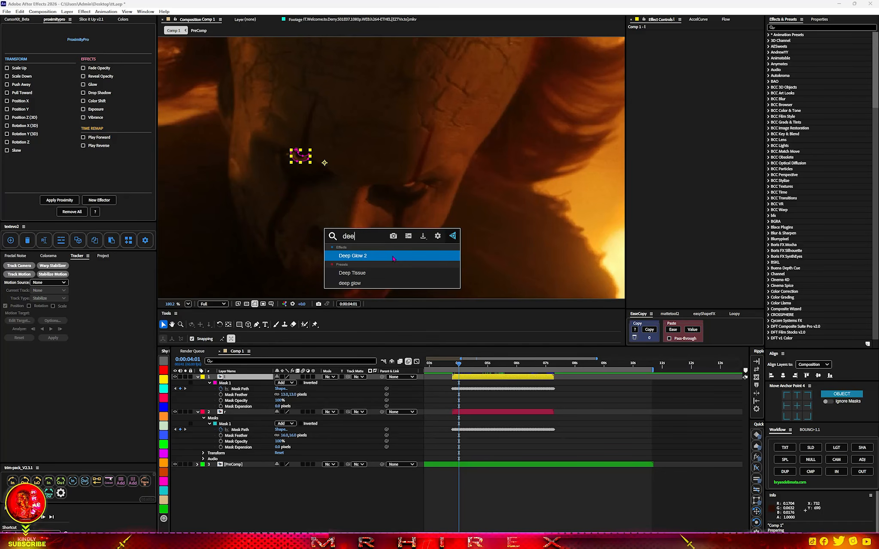
{"action": "left_click", "coordinate": [393, 256]}
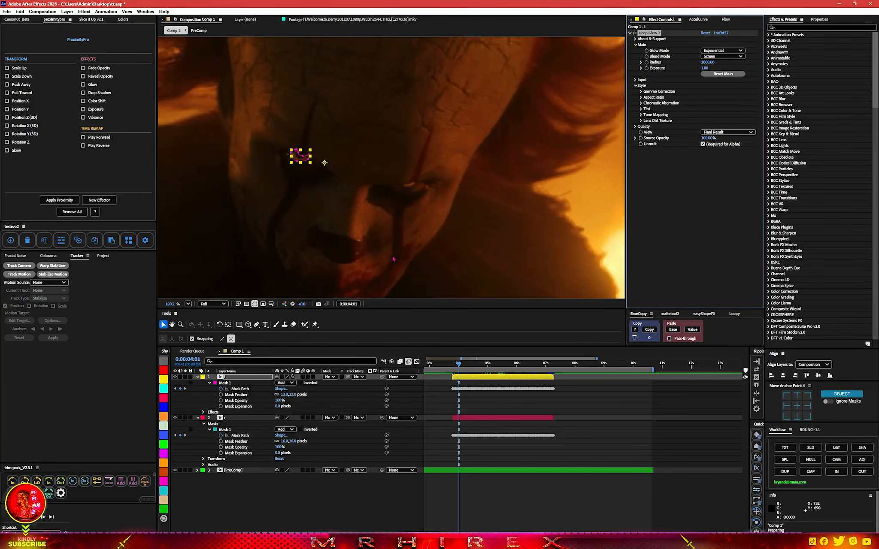
Apply BCC Colorize Glow to layer l and collapse its properties
{"action": "key", "text": "ctrl+space"}
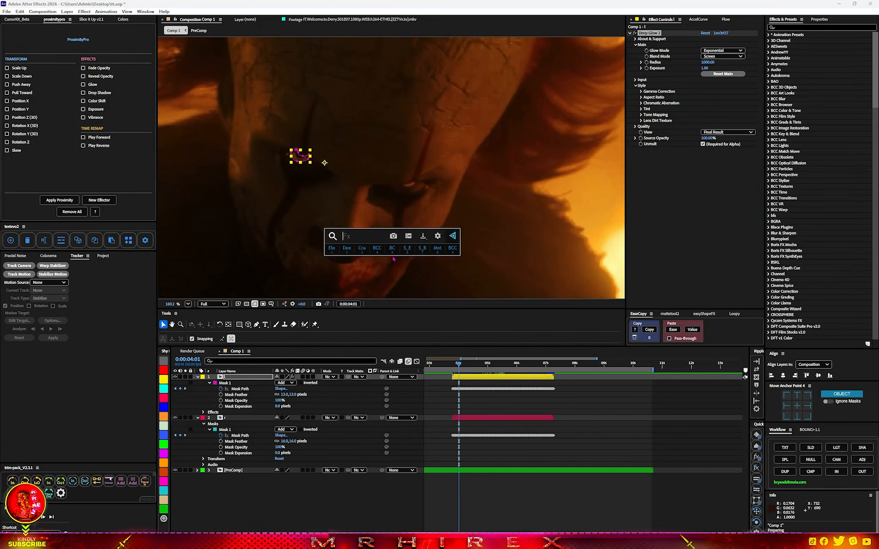
{"action": "type", "text": "colori"}
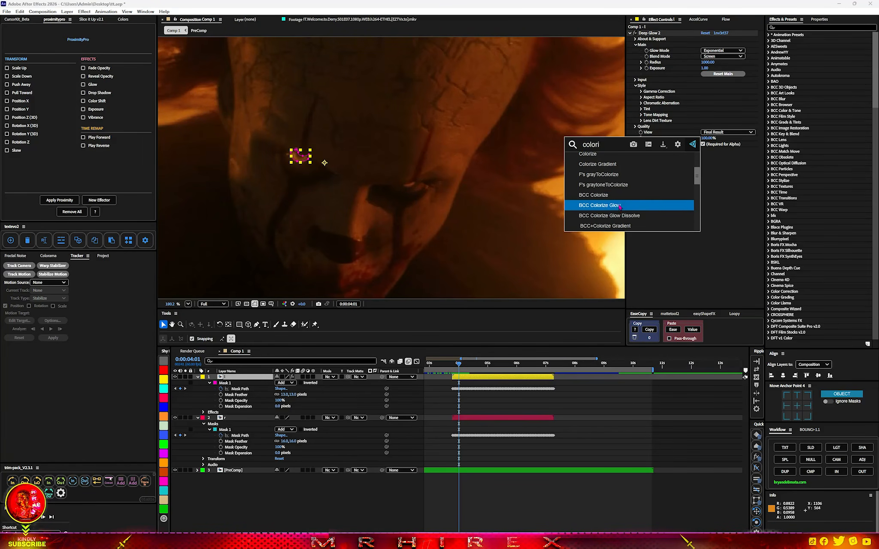
{"action": "left_click", "coordinate": [619, 206]}
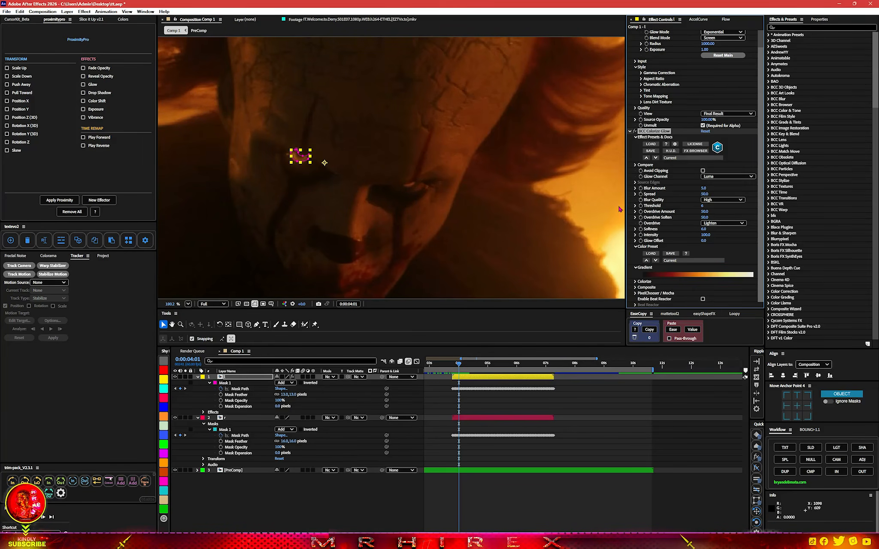
{"action": "left_click", "coordinate": [630, 132]}
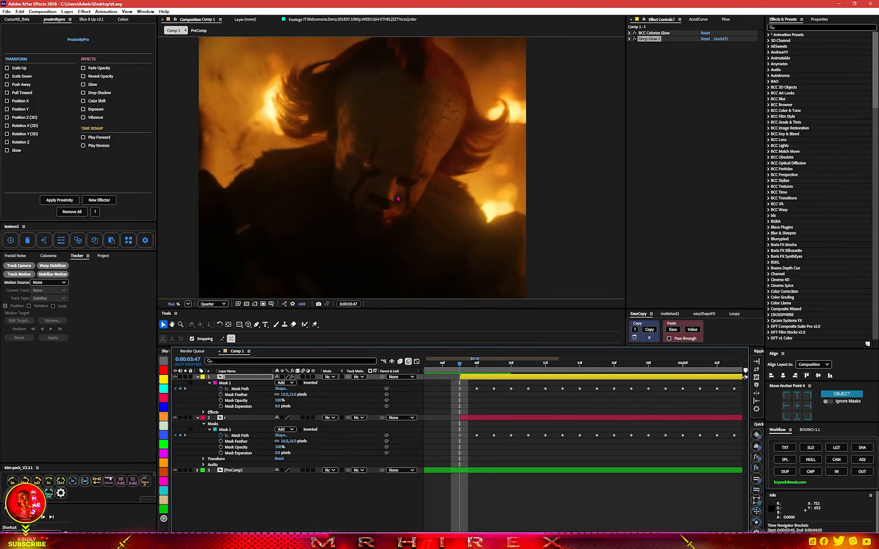
Set the viewer resolution to Full
{"action": "left_click", "coordinate": [213, 304]}
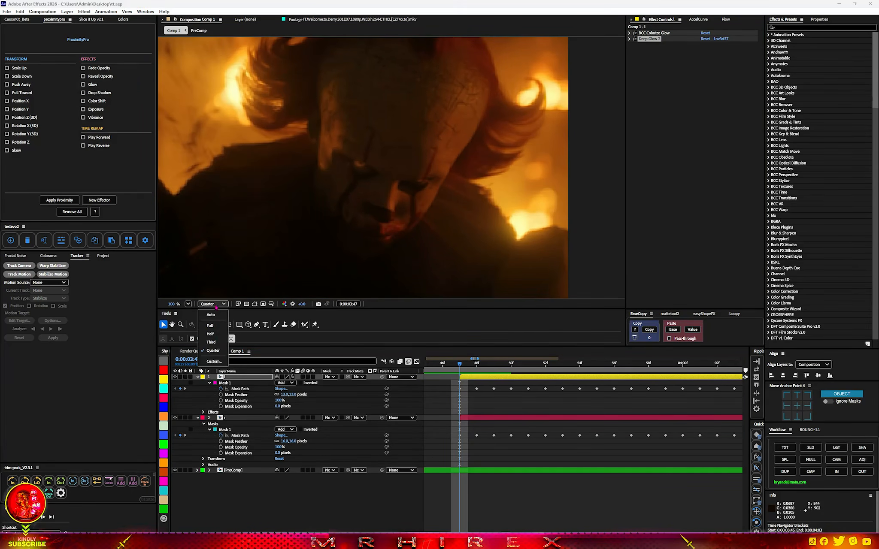
{"action": "left_click", "coordinate": [213, 326]}
{"action": "left_click", "coordinate": [511, 381]}
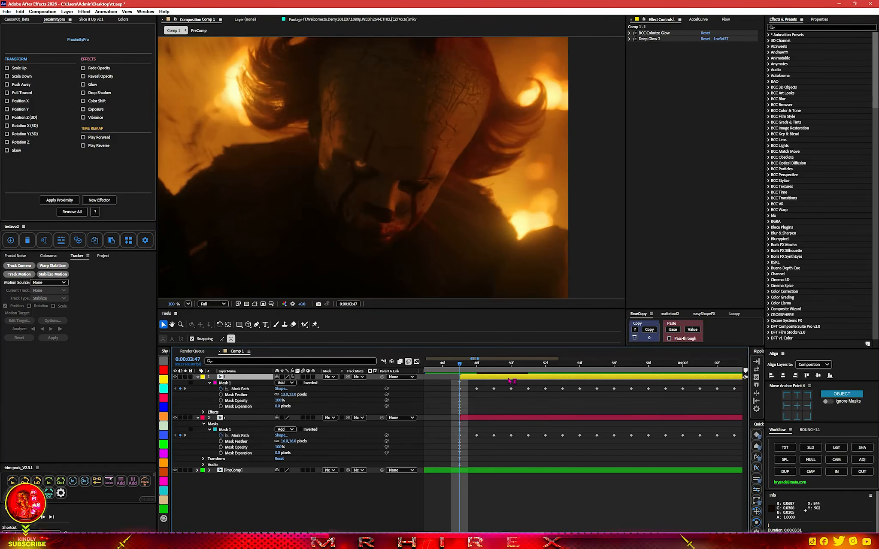
Set BCC Colorize Glow's Intensity to about 551 and Deep Glow 2's Exposure to about 1.41 on layer l
{"action": "left_click", "coordinate": [630, 38]}
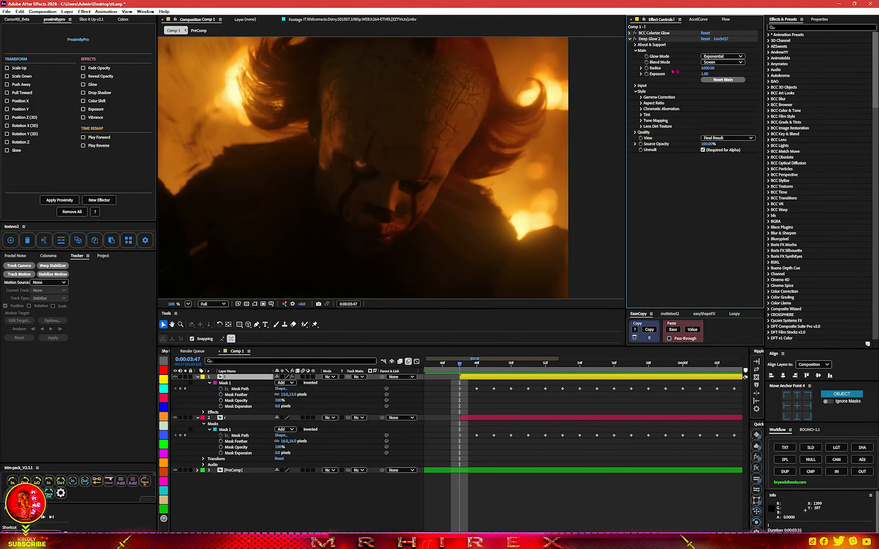
{"action": "left_click", "coordinate": [629, 33]}
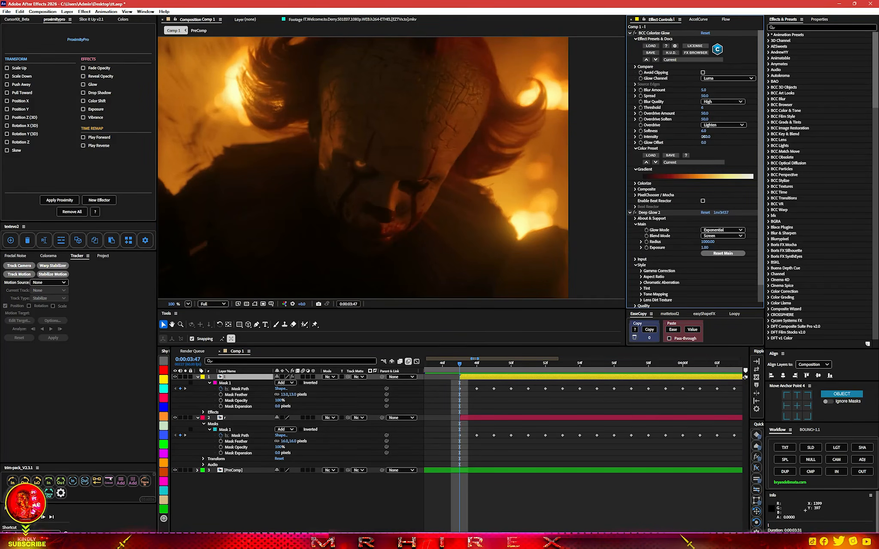
{"action": "left_click_drag", "start_coordinate": [704, 136], "coordinate": [801, 135]}
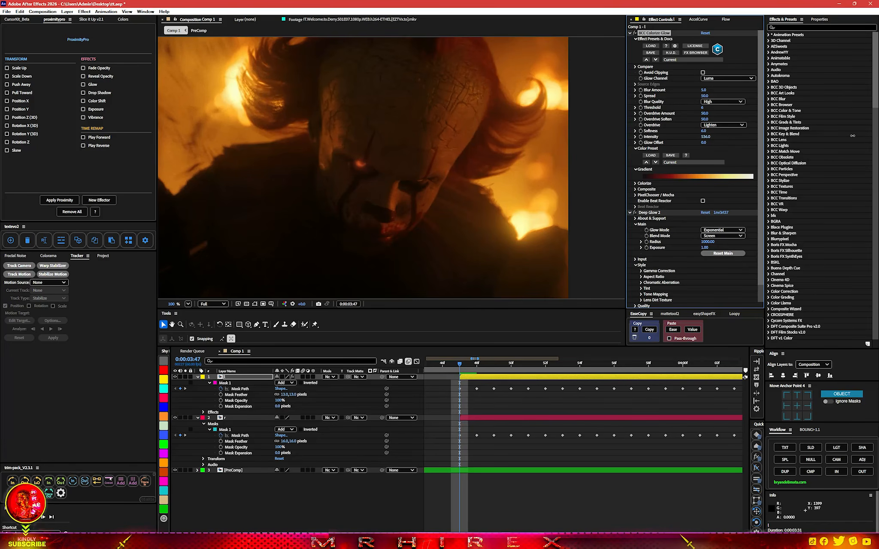
{"action": "scroll", "coordinate": [662, 240], "scroll_direction": "down", "scroll_amount": 1}
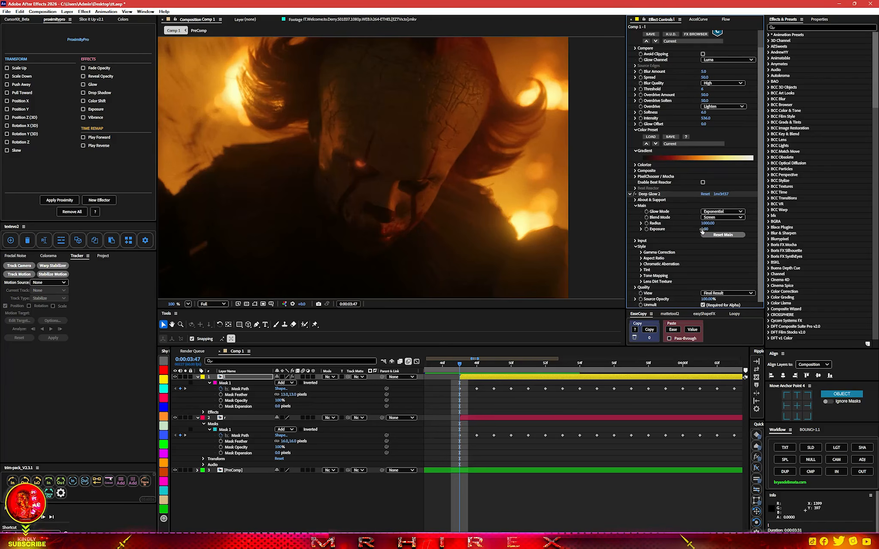
{"action": "left_click_drag", "start_coordinate": [702, 231], "coordinate": [811, 226]}
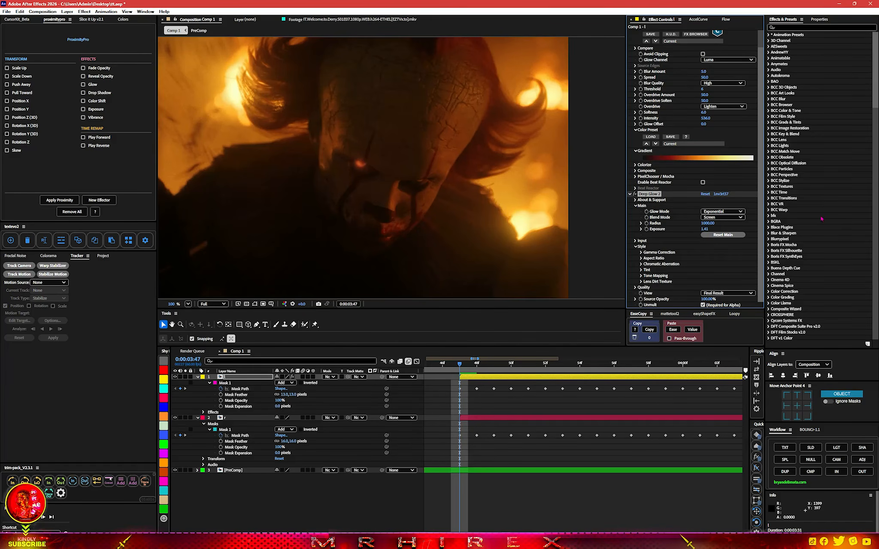
{"action": "scroll", "coordinate": [379, 198], "scroll_direction": "down", "scroll_amount": 5}
{"action": "scroll", "coordinate": [380, 199], "scroll_direction": "up", "scroll_amount": 3}
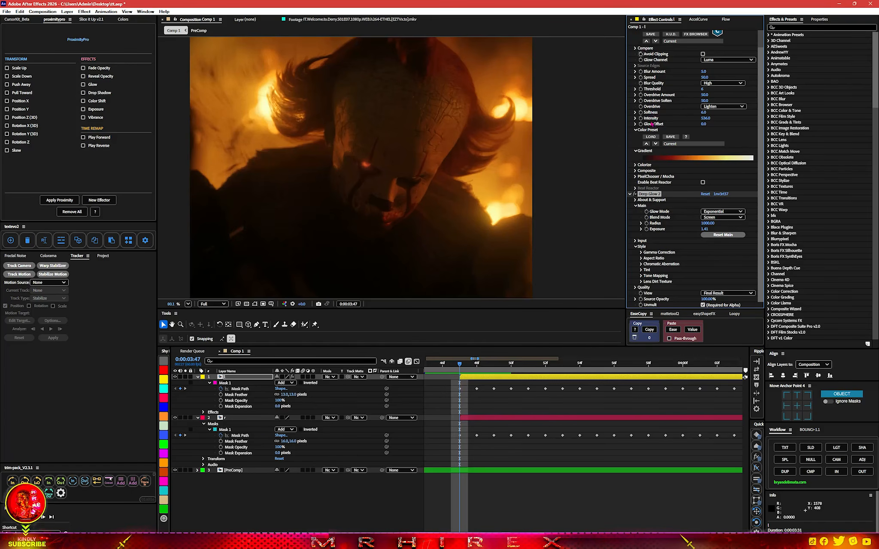
{"action": "scroll", "coordinate": [710, 131], "scroll_direction": "up", "scroll_amount": 3}
{"action": "mouse_move", "coordinate": [705, 136]}
{"action": "left_mouse_down"}
{"action": "mouse_move", "coordinate": [725, 131]}
{"action": "mouse_move", "coordinate": [713, 137]}
{"action": "left_mouse_up"}
{"action": "scroll", "coordinate": [520, 191], "scroll_direction": "up", "scroll_amount": 4}
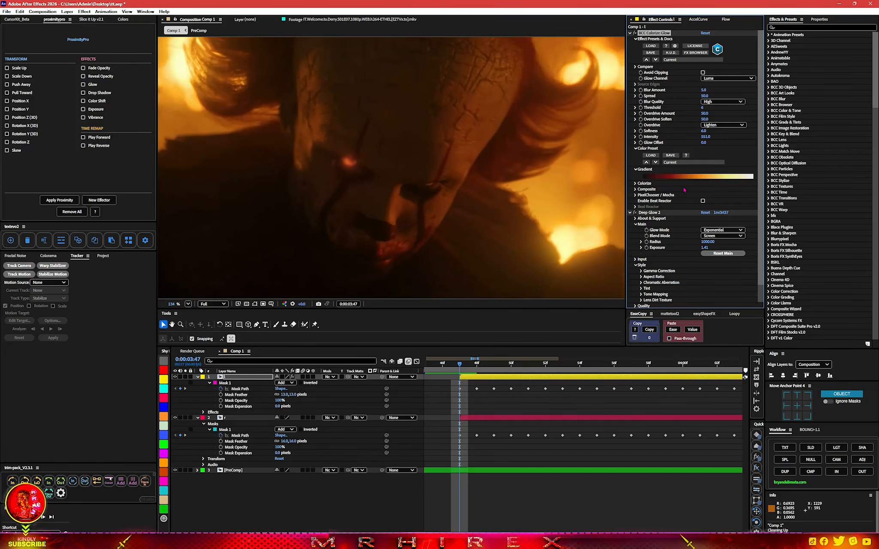
Try adding Crate's Godrays to layer l with its position on the eye, then delete it
{"action": "left_click", "coordinate": [630, 33]}
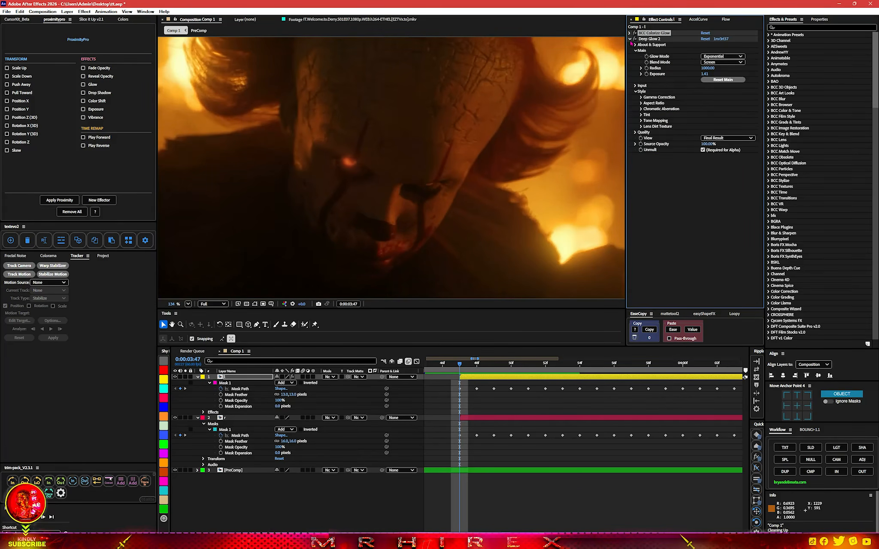
{"action": "left_click", "coordinate": [630, 39]}
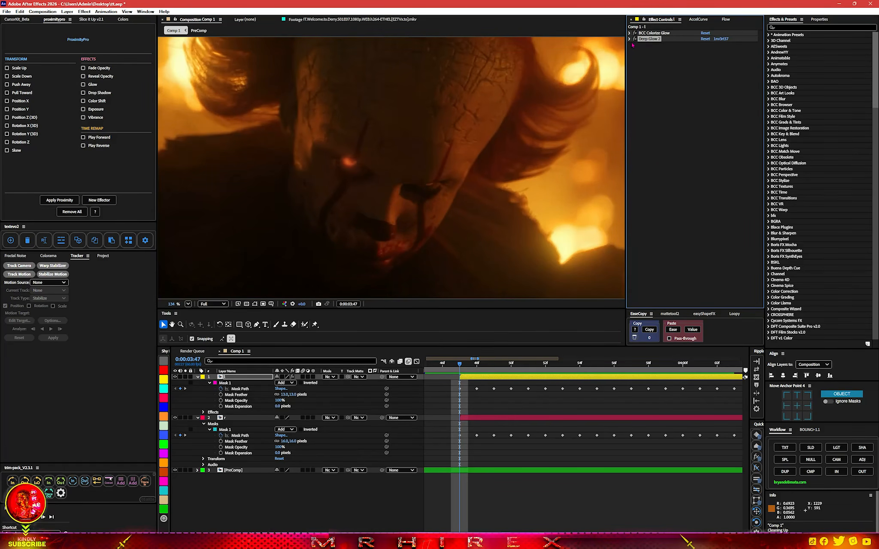
{"action": "left_click", "coordinate": [650, 97]}
{"action": "scroll", "coordinate": [457, 290], "scroll_direction": "down", "scroll_amount": 5}
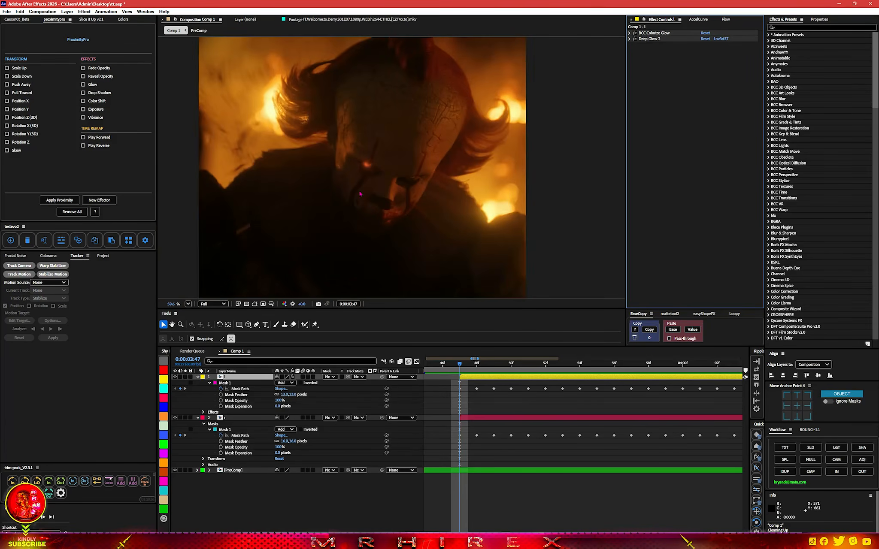
{"action": "key", "text": "ctrl+space"}
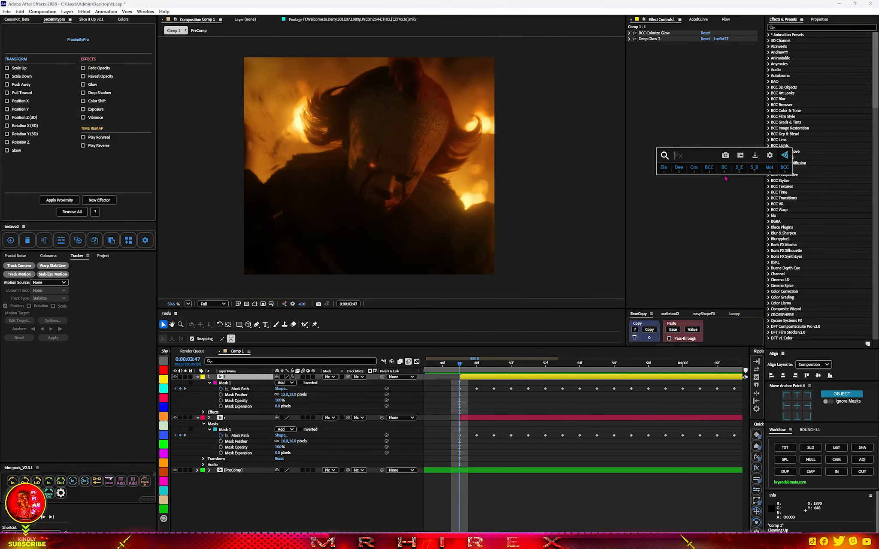
{"action": "key", "text": "Escape"}
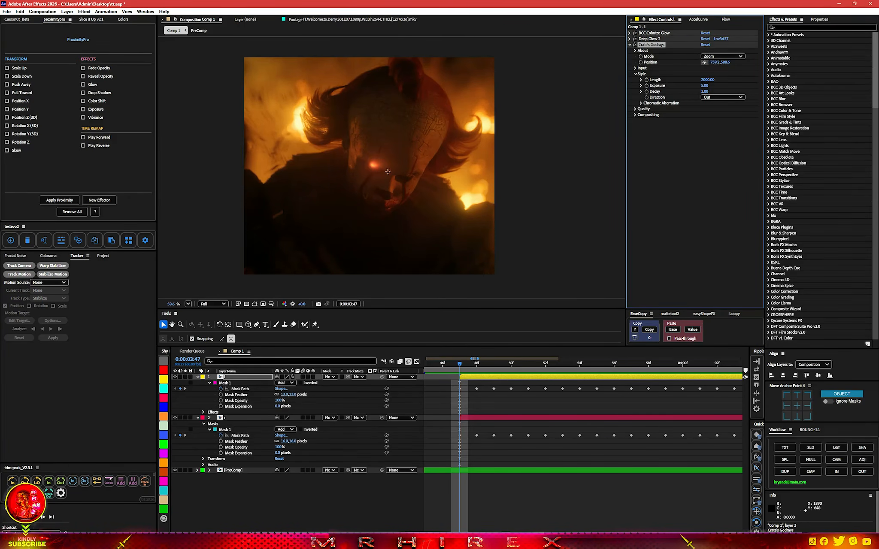
{"action": "left_click_drag", "start_coordinate": [387, 171], "coordinate": [375, 166]}
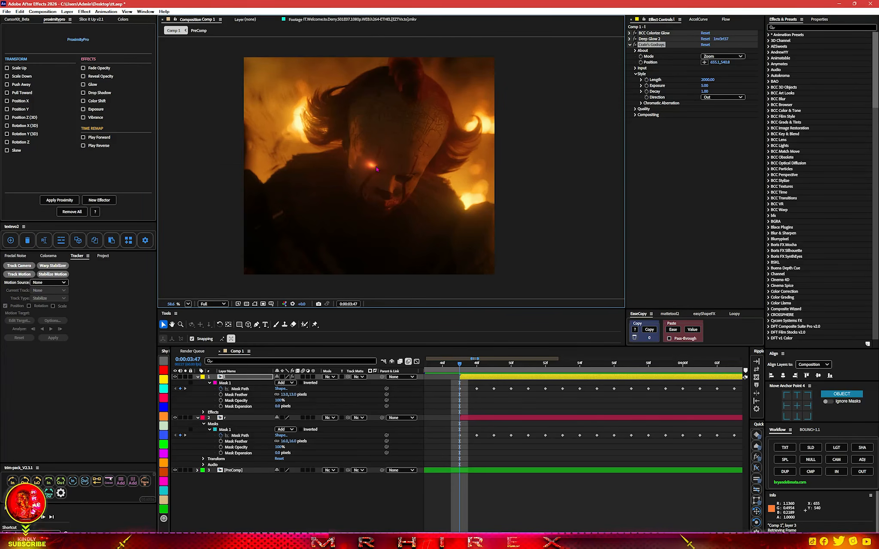
{"action": "scroll", "coordinate": [377, 169], "scroll_direction": "up", "scroll_amount": 5}
{"action": "scroll", "coordinate": [377, 169], "scroll_direction": "down", "scroll_amount": 4}
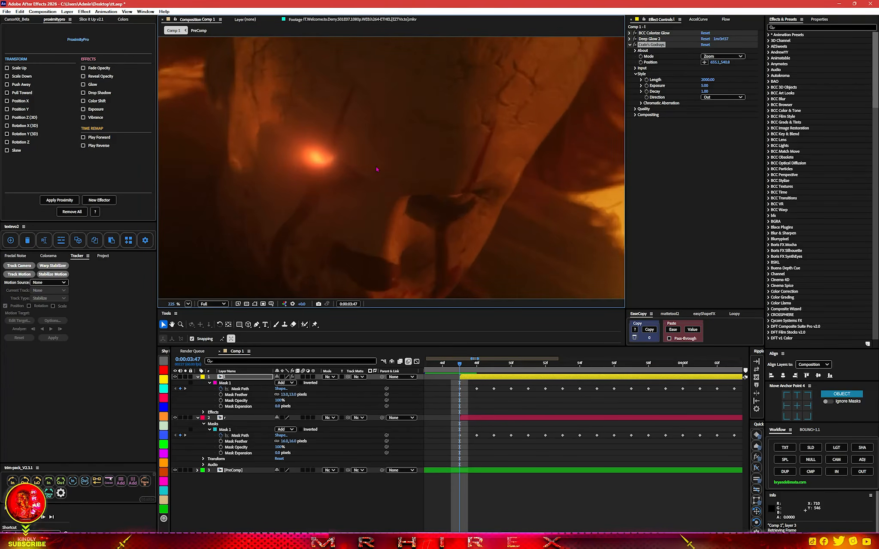
{"action": "left_click", "coordinate": [646, 50]}
{"action": "key", "text": "Delete"}
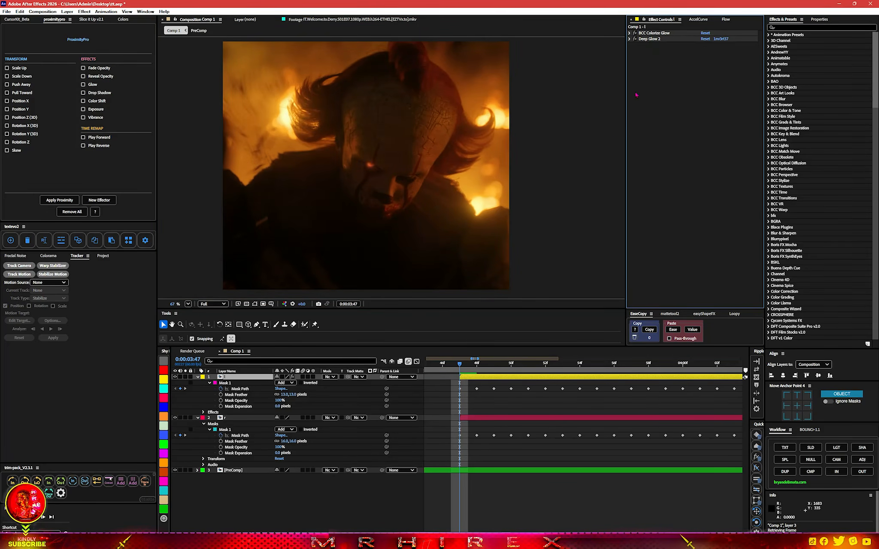
Copy layer l's BCC Colorize Glow and Deep Glow 2 effects, paste them onto layer r, and collapse layer l
{"action": "scroll", "coordinate": [469, 388], "scroll_direction": "down", "scroll_amount": 5}
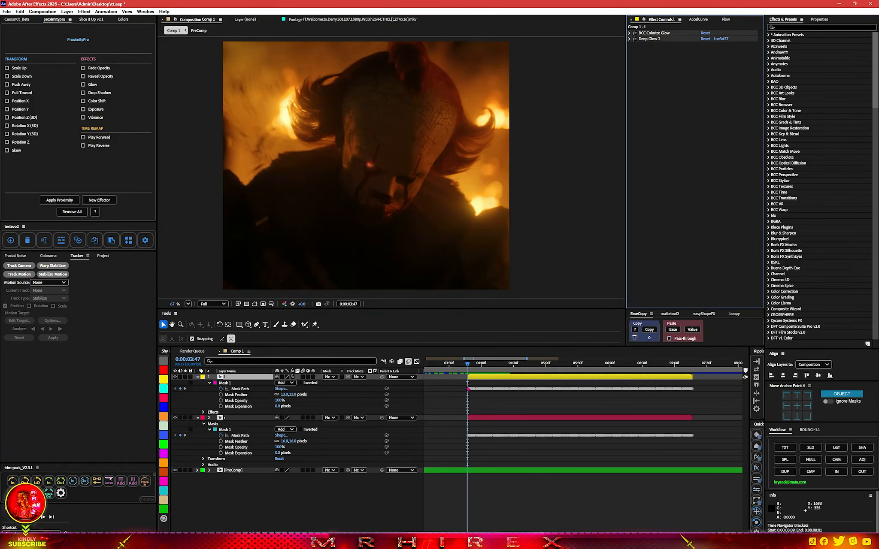
{"action": "left_click_drag", "start_coordinate": [653, 45], "coordinate": [656, 35]}
{"action": "left_click", "coordinate": [511, 417]}
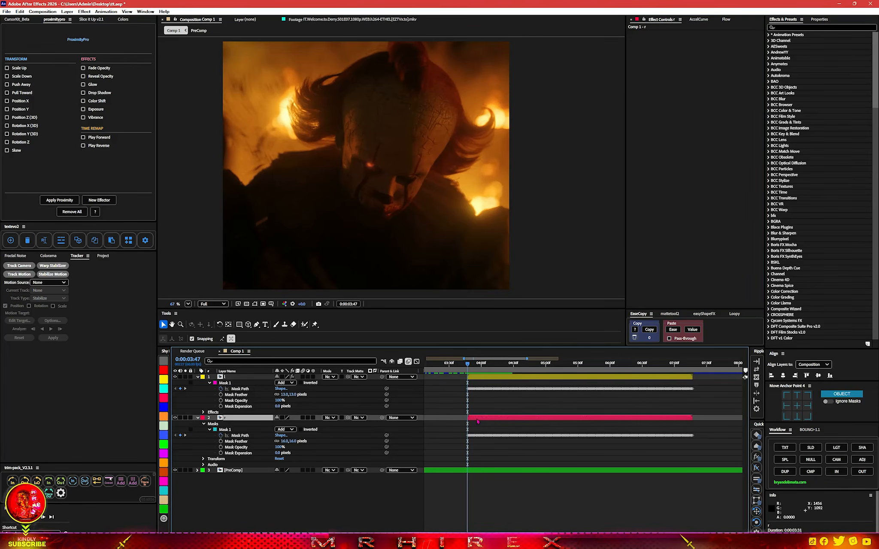
{"action": "left_click", "coordinate": [642, 250]}
{"action": "key", "text": "ctrl+v"}
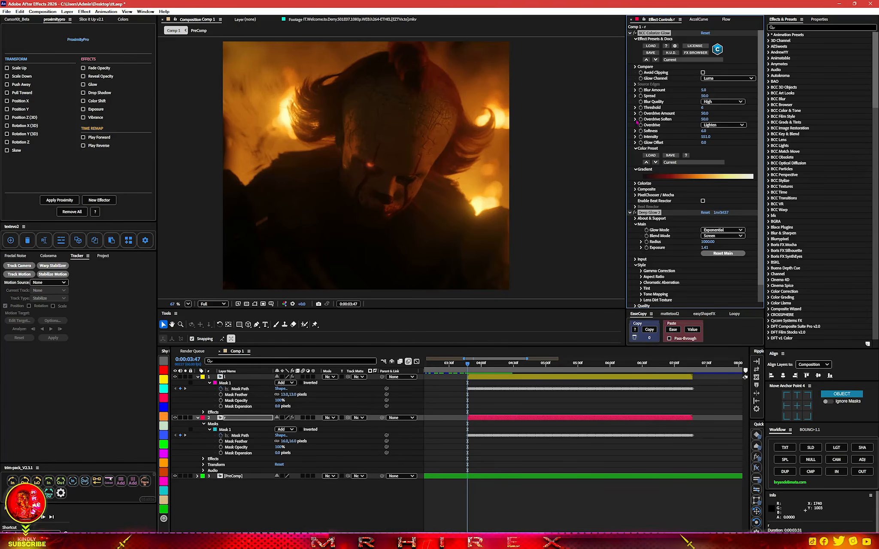
{"action": "left_click", "coordinate": [630, 33]}
{"action": "left_click", "coordinate": [198, 377]}
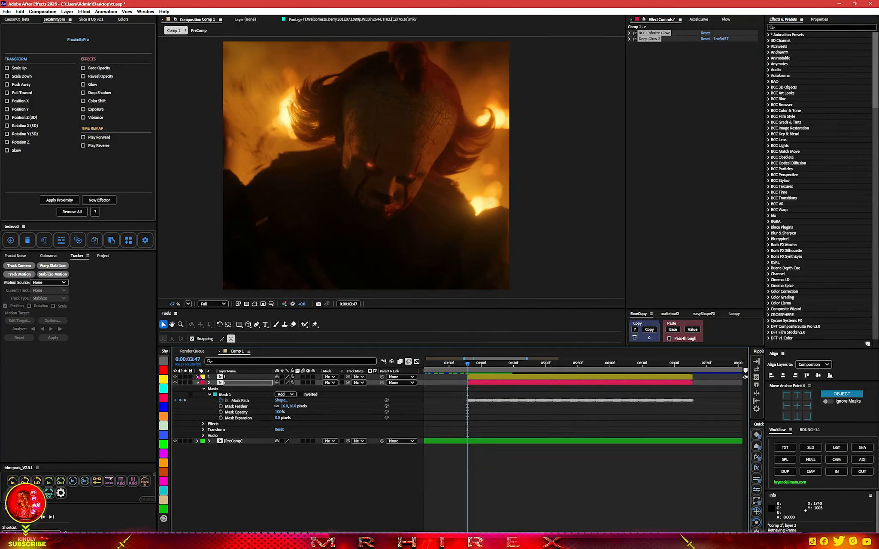
Reveal Opacity for layers l and r and keyframe both at 0% at 0:00:03:47
{"action": "left_click", "coordinate": [198, 383]}
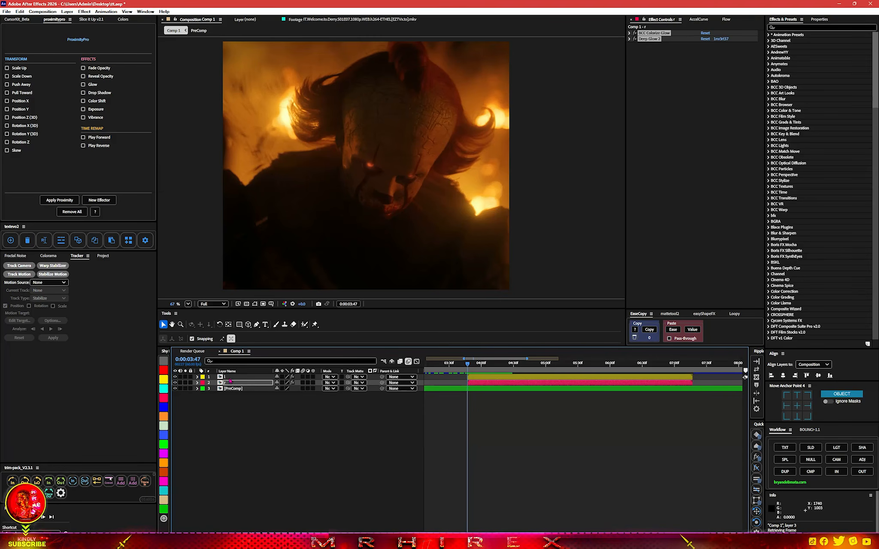
{"action": "left_click", "coordinate": [229, 377]}
{"action": "left_click", "coordinate": [230, 383], "text": "shift"}
{"action": "key", "text": "t"}
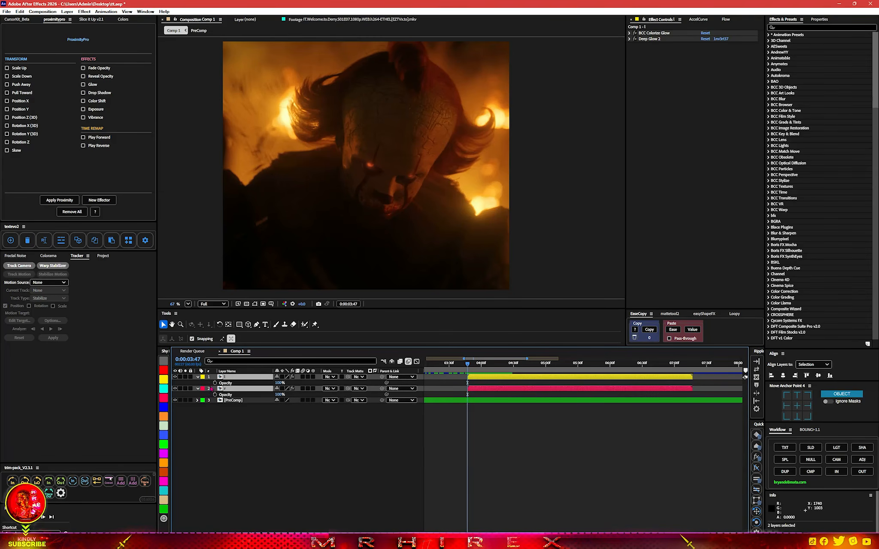
{"action": "left_click", "coordinate": [215, 384]}
{"action": "left_click_drag", "start_coordinate": [279, 384], "coordinate": [83, 386]}
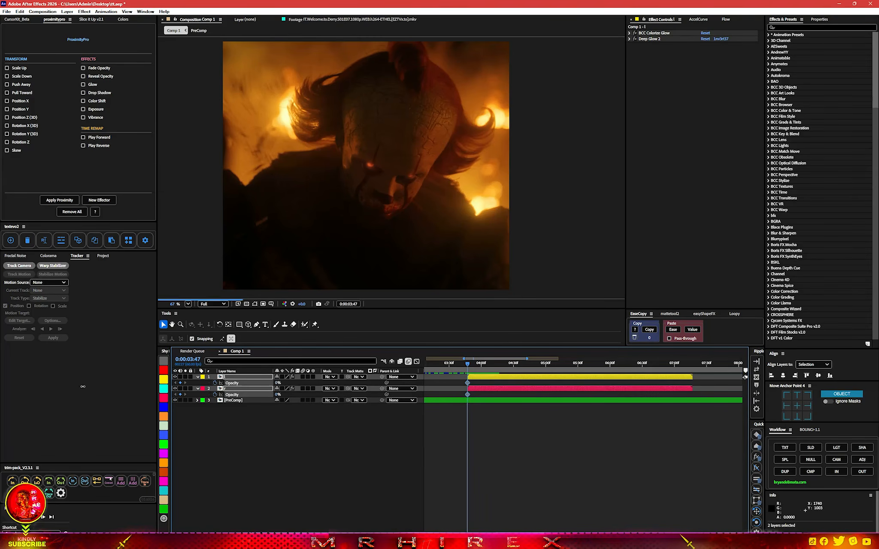
Keyframe both layers' Opacity up to 100% around 0:00:04:05 and back down to 0% at 0:00:06:54, shifting the hold keyframes later
{"action": "left_click", "coordinate": [487, 365]}
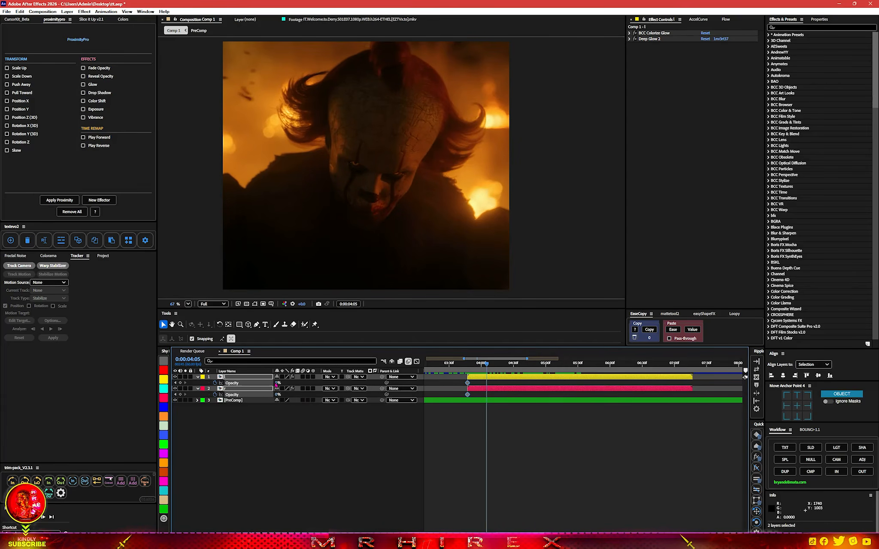
{"action": "left_click_drag", "start_coordinate": [276, 383], "coordinate": [582, 368]}
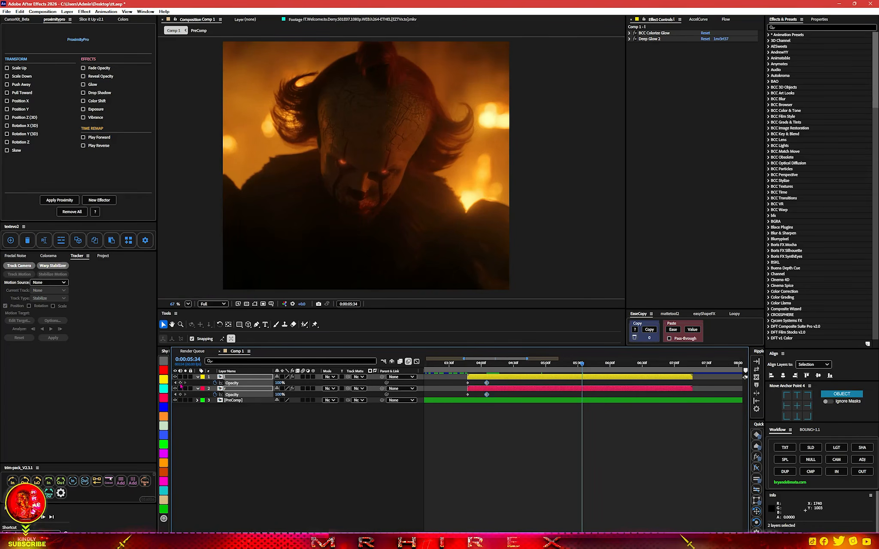
{"action": "left_click_drag", "start_coordinate": [585, 368], "coordinate": [671, 369]}
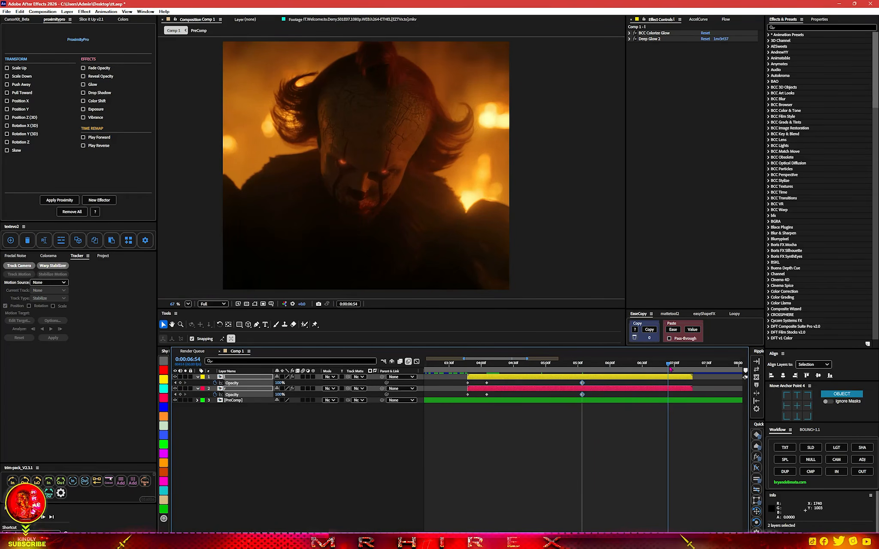
{"action": "left_click_drag", "start_coordinate": [278, 383], "coordinate": [228, 383]}
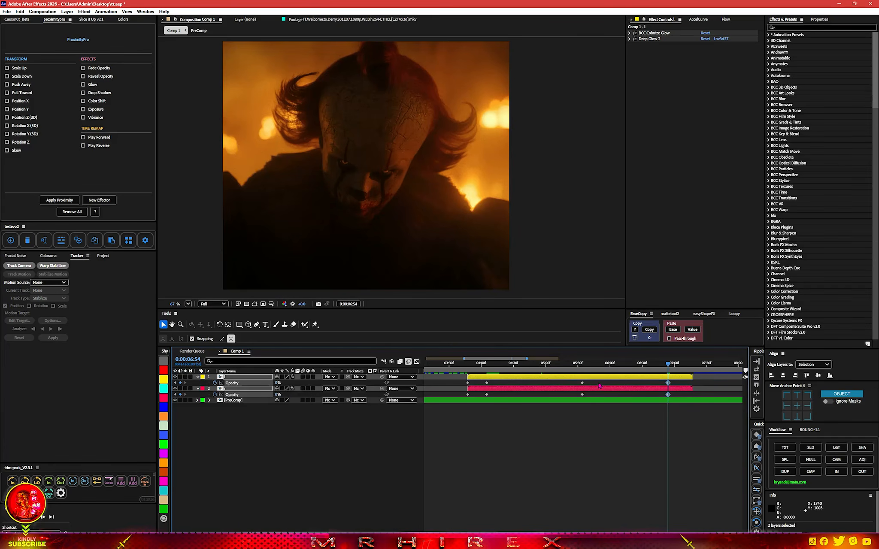
{"action": "left_click_drag", "start_coordinate": [601, 381], "coordinate": [627, 395]}
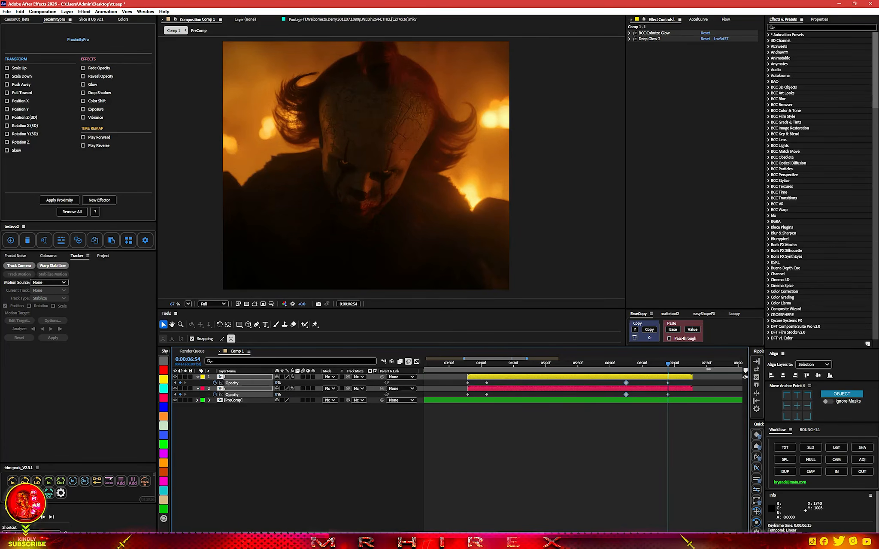
Add Crate's Godrays to layer l at 0:00:04:35 and raise its Exposure to about 5.51
{"action": "left_click", "coordinate": [678, 365]}
{"action": "left_click_drag", "start_coordinate": [682, 368], "coordinate": [519, 370]}
{"action": "left_click", "coordinate": [517, 380]}
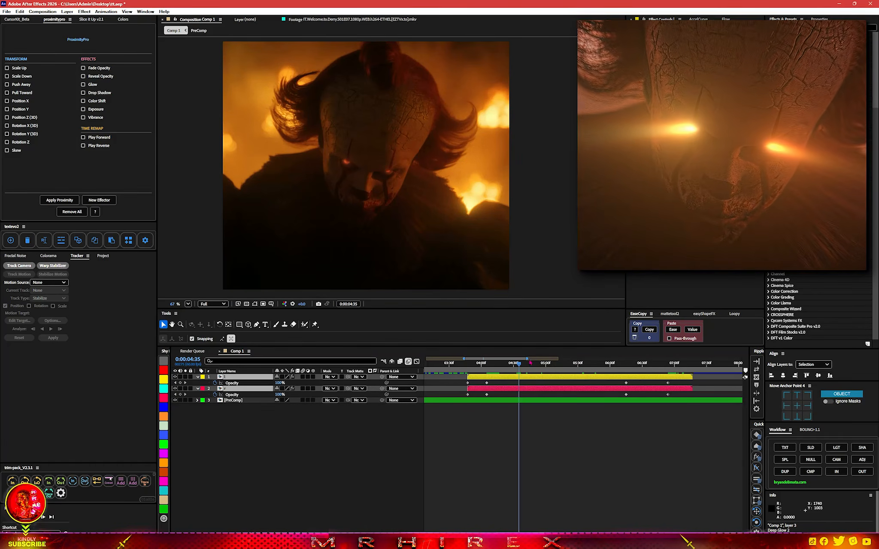
{"action": "left_click", "coordinate": [509, 380]}
{"action": "key", "text": "ctrl+space"}
{"action": "type", "text": "cr"}
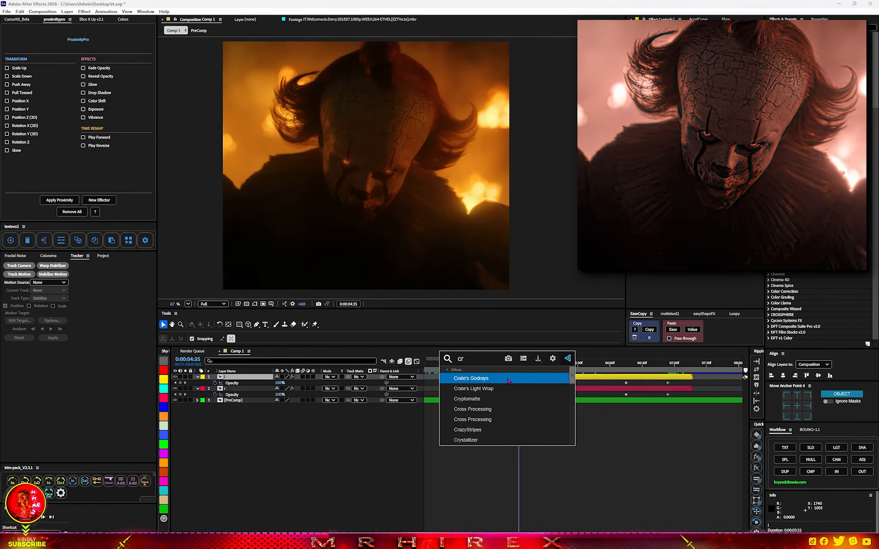
{"action": "key", "text": "Return"}
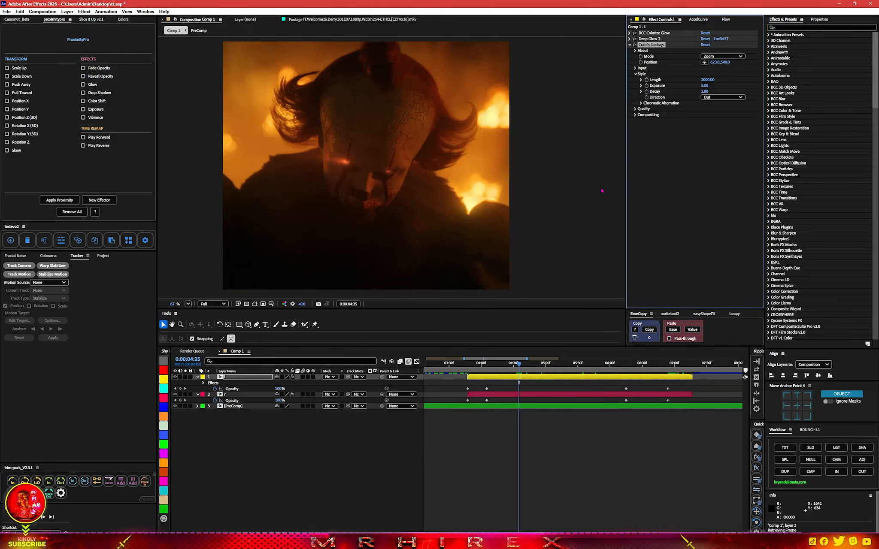
{"action": "left_click_drag", "start_coordinate": [704, 86], "coordinate": [725, 88]}
Place layer l's Godrays Position over Pennywise's eye in the viewer
{"action": "left_click", "coordinate": [704, 62]}
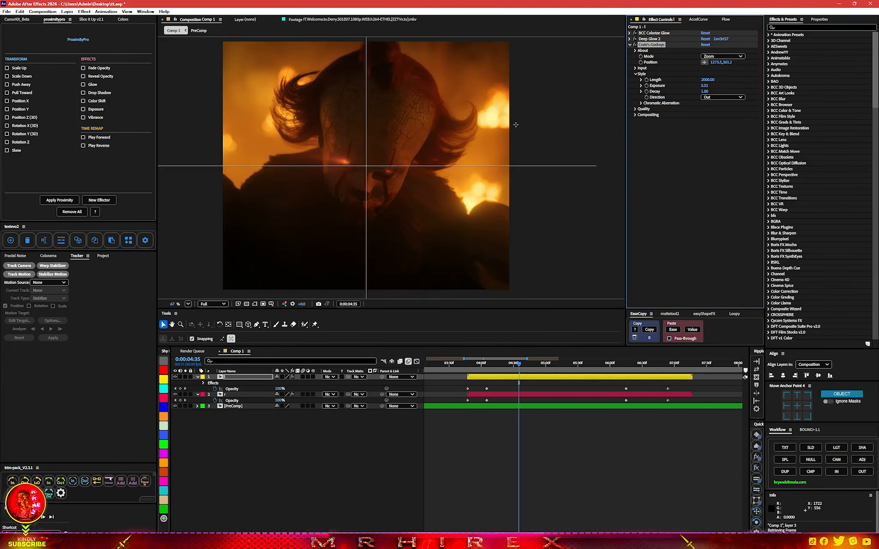
{"action": "left_click", "coordinate": [351, 164]}
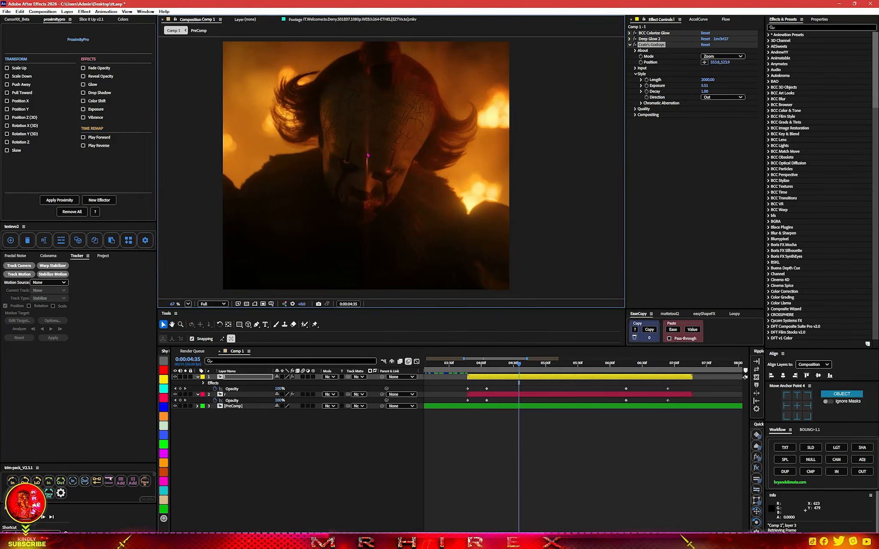
{"action": "left_click", "coordinate": [704, 62]}
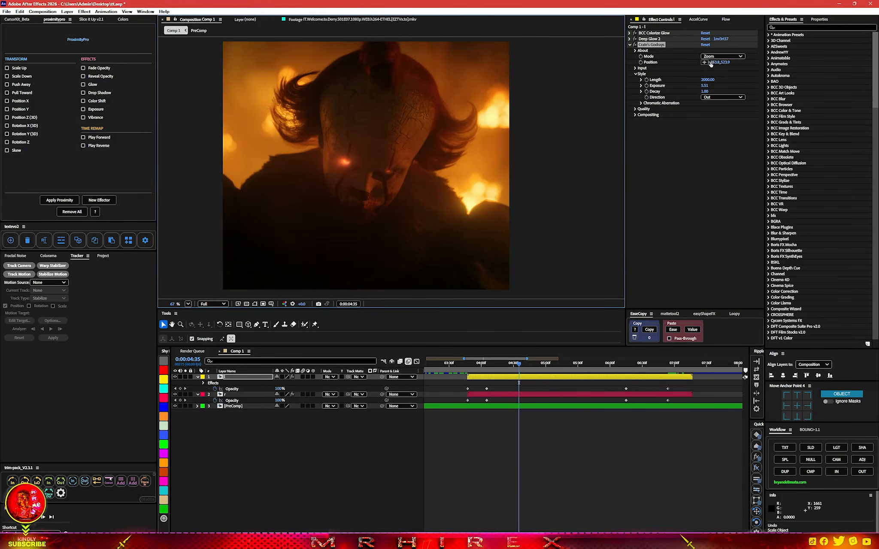
{"action": "left_click", "coordinate": [352, 165]}
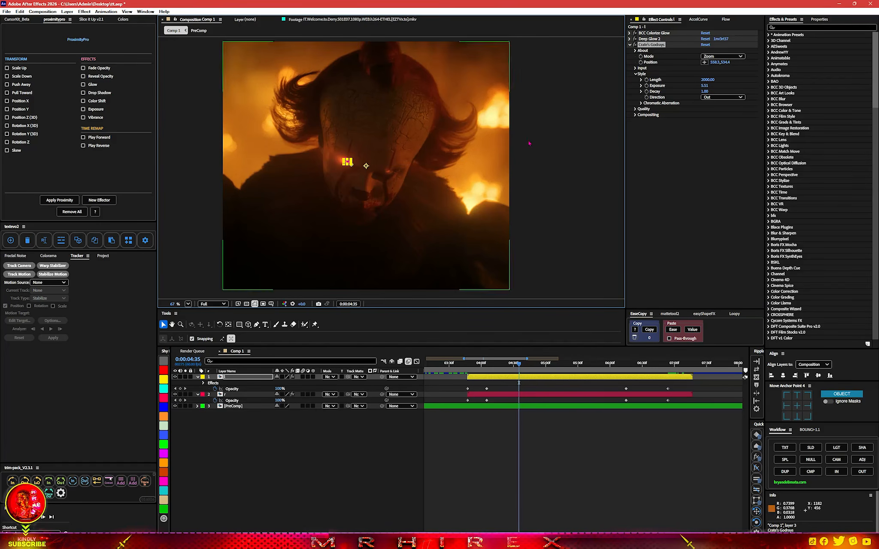
{"action": "left_click", "coordinate": [651, 45]}
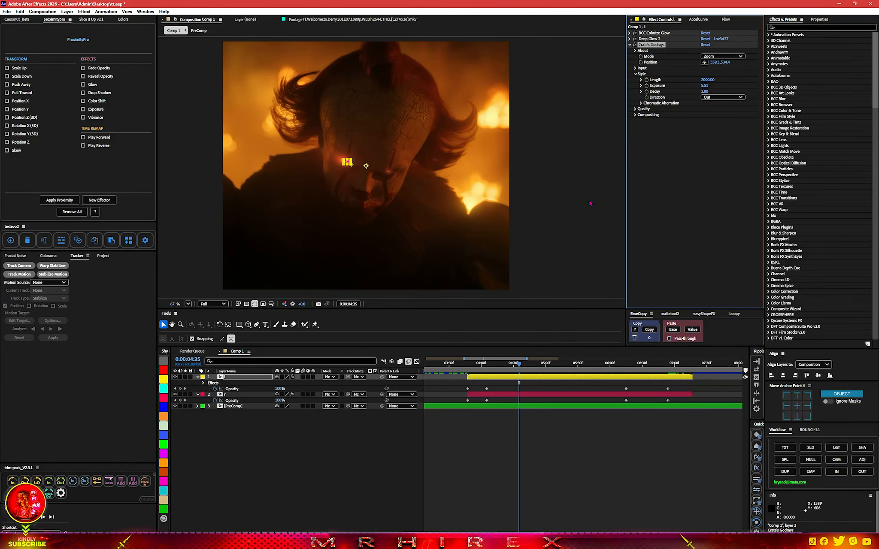
{"action": "left_click", "coordinate": [736, 205]}
{"action": "left_click", "coordinate": [522, 442]}
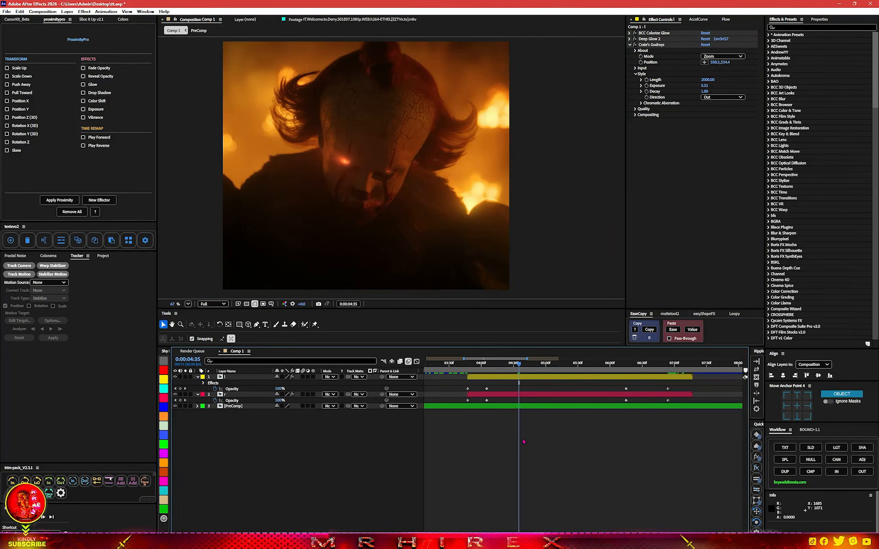
{"action": "left_click", "coordinate": [656, 47]}
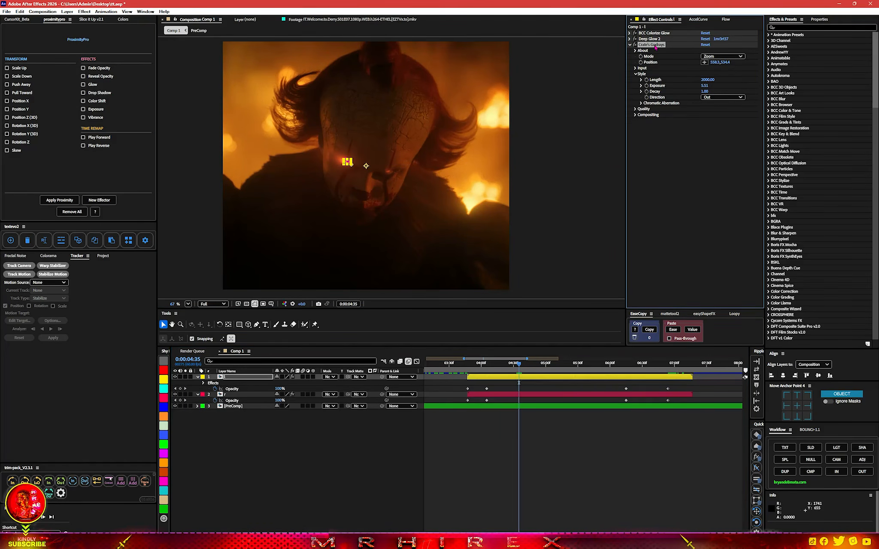
{"action": "left_click", "coordinate": [704, 63]}
{"action": "left_click", "coordinate": [346, 163]}
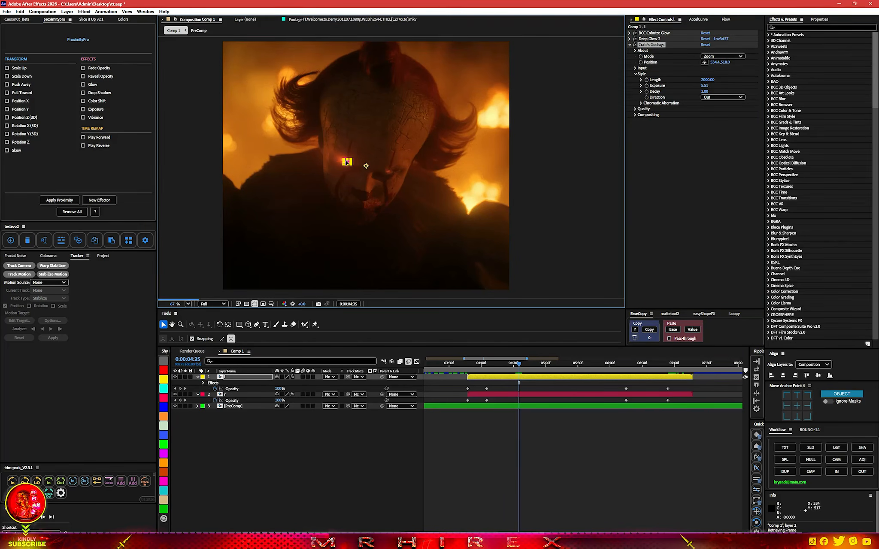
{"action": "left_click_drag", "start_coordinate": [347, 163], "coordinate": [368, 164]}
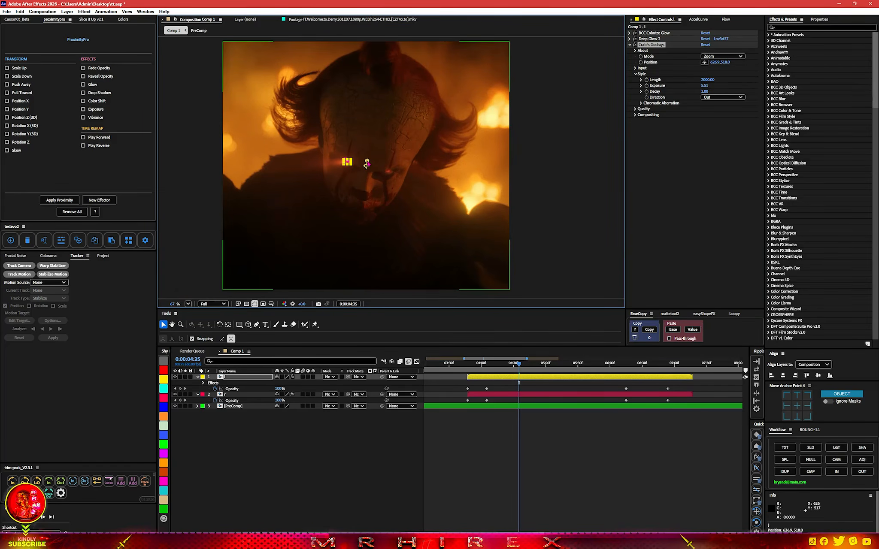
Add Crate's Godrays to layer r, position it over the other eye, and set its Exposure to about 10.78
{"action": "left_click", "coordinate": [484, 393]}
{"action": "key", "text": "ctrl+space"}
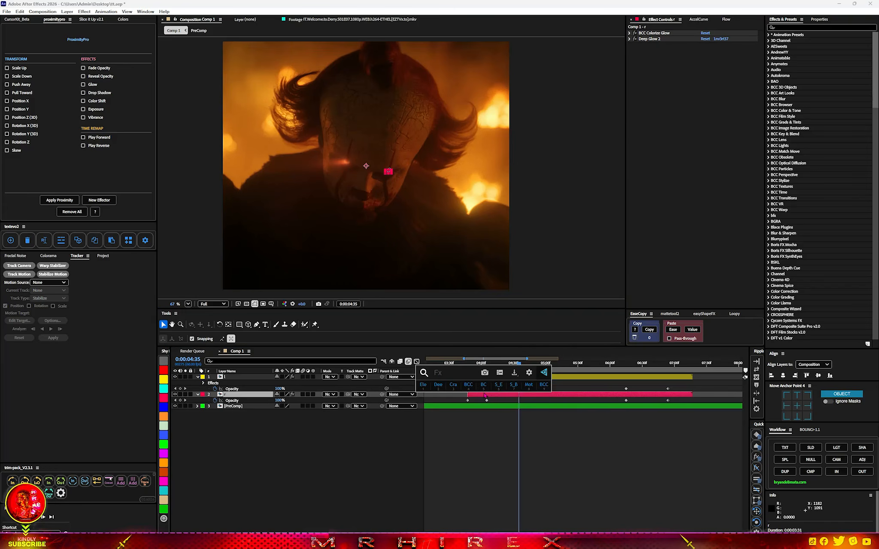
{"action": "type", "text": "cr"}
{"action": "key", "text": "Return"}
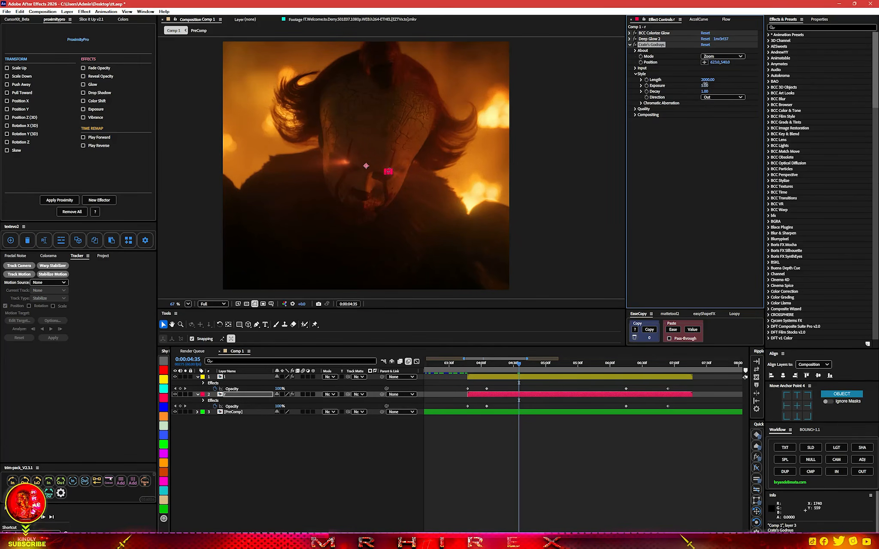
{"action": "left_click_drag", "start_coordinate": [705, 85], "coordinate": [708, 85]}
{"action": "left_click", "coordinate": [704, 62]}
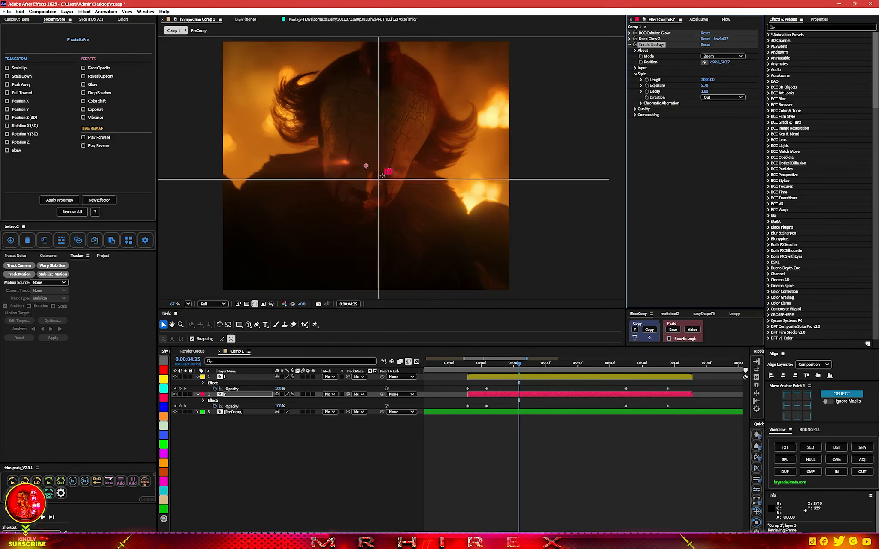
{"action": "left_click", "coordinate": [379, 166]}
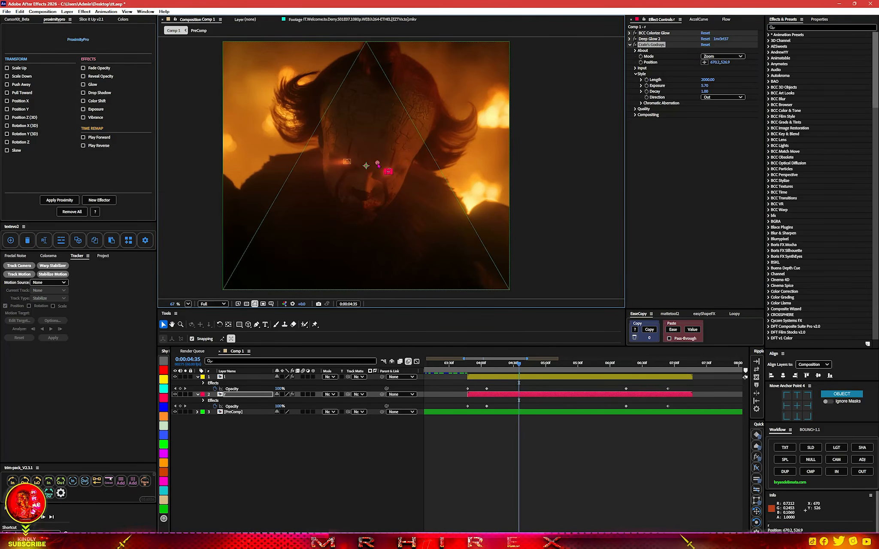
{"action": "left_click_drag", "start_coordinate": [378, 166], "coordinate": [369, 170]}
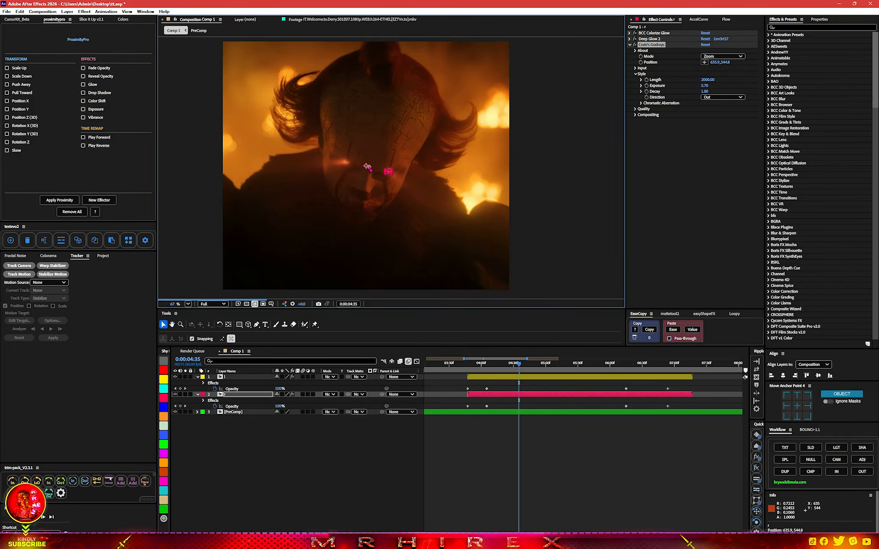
{"action": "left_click", "coordinate": [461, 475]}
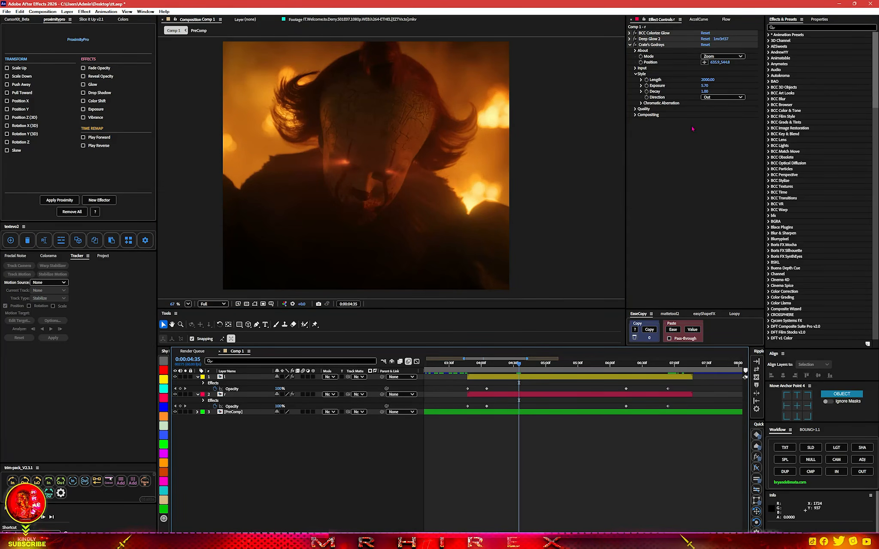
{"action": "left_click_drag", "start_coordinate": [705, 85], "coordinate": [877, 80]}
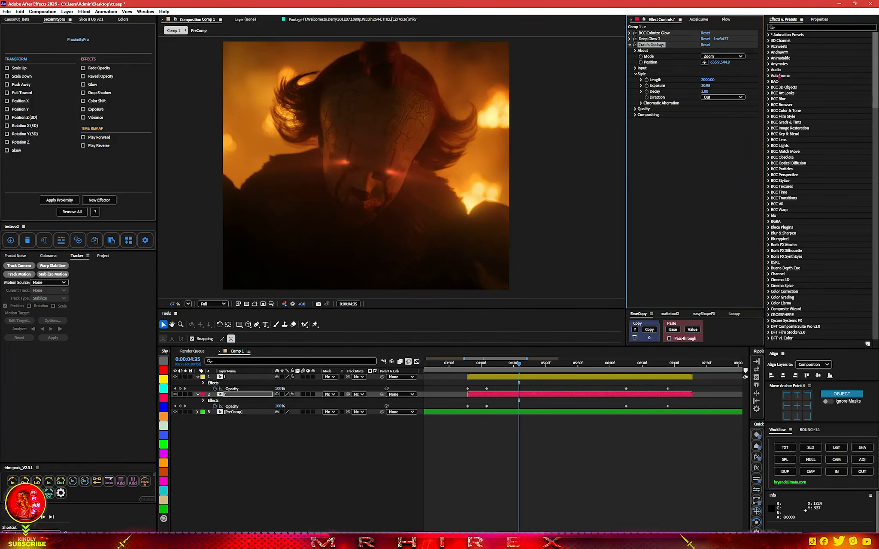
Raise layer l's Godrays Exposure to about 7.12
{"action": "left_click", "coordinate": [501, 377]}
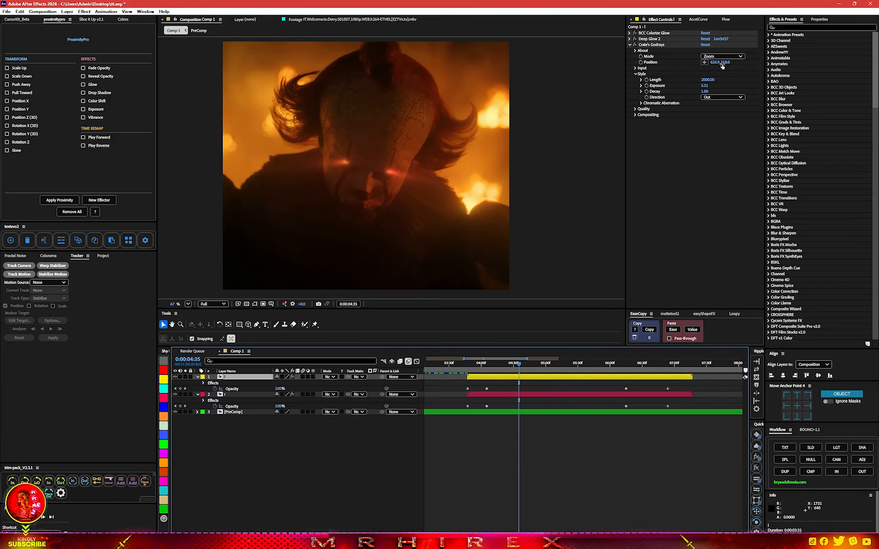
{"action": "left_click_drag", "start_coordinate": [705, 86], "coordinate": [742, 84]}
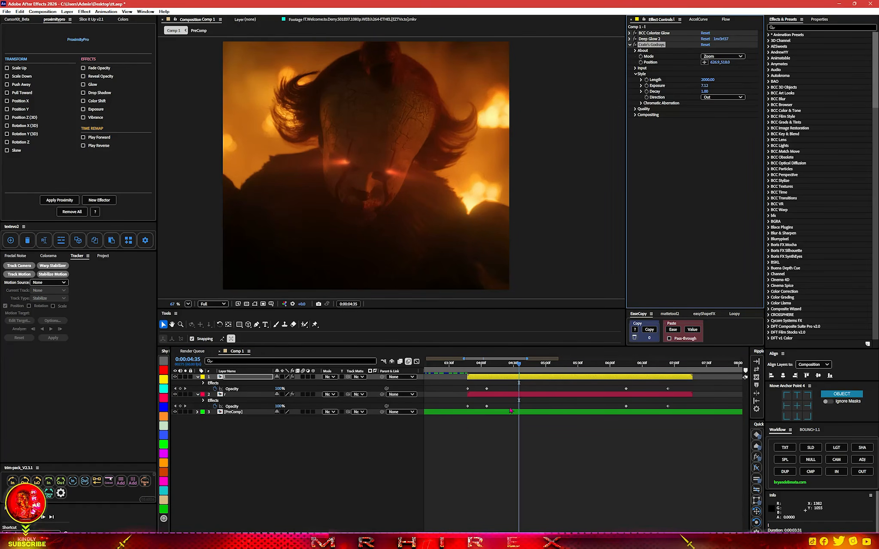
Add Curves to the PreComp layer at 0:00:03:48 and pull the RGB curve down to darken the footage
{"action": "left_click", "coordinate": [469, 365]}
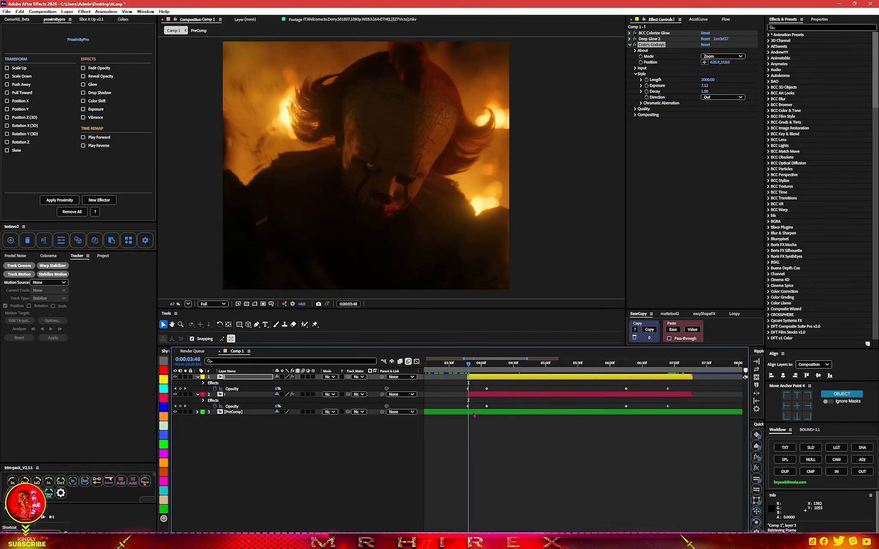
{"action": "left_click", "coordinate": [474, 413]}
{"action": "key", "text": "ctrl+space"}
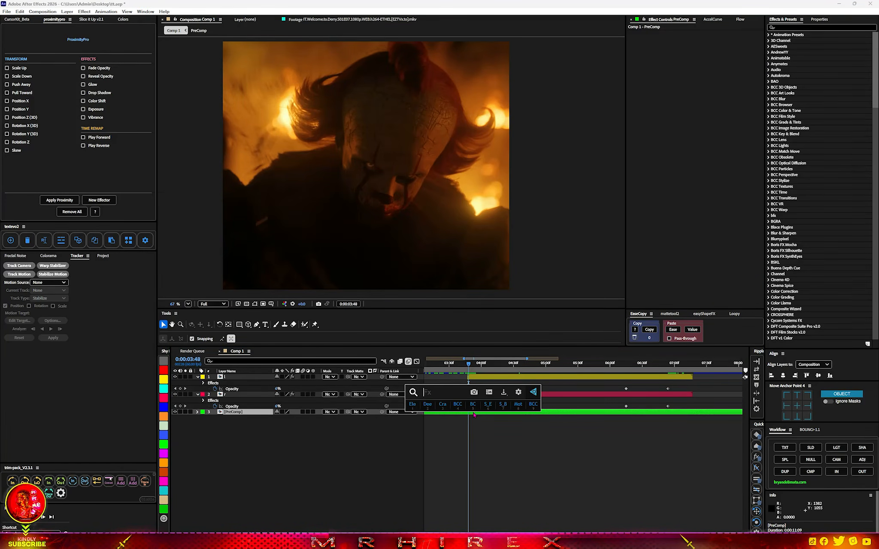
{"action": "type", "text": "cur"}
{"action": "left_click", "coordinate": [467, 422]}
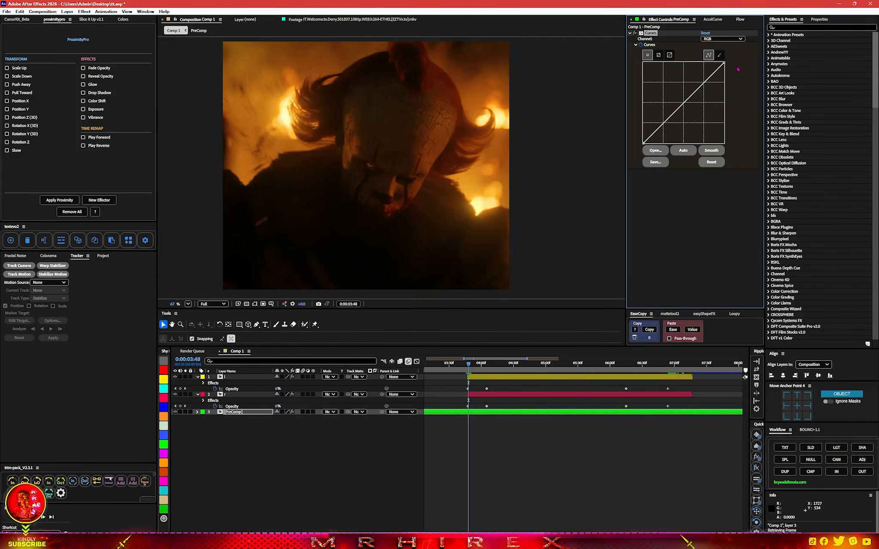
{"action": "left_click_drag", "start_coordinate": [725, 64], "coordinate": [731, 89]}
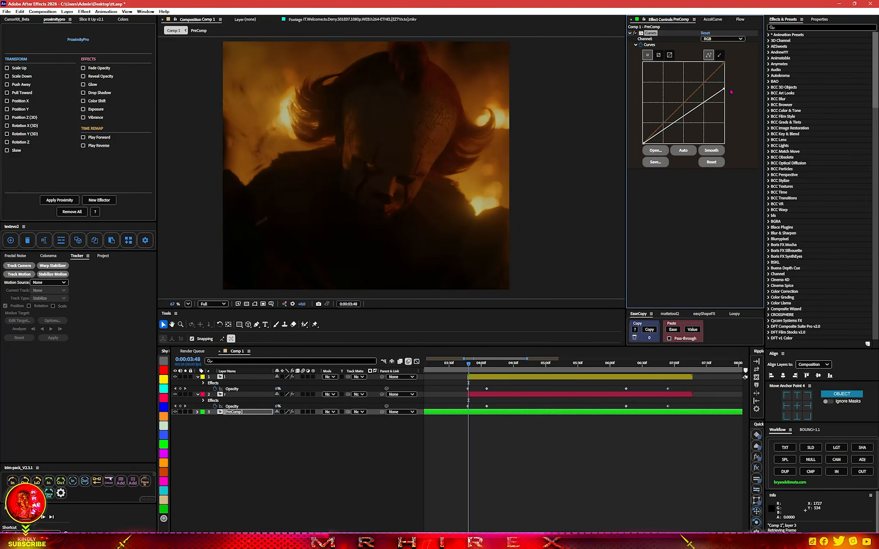
Keyframe the darkened Curves at 0:00:05:24, then reset the curve at 0:00:06:48 to restore normal brightness
{"action": "left_click_drag", "start_coordinate": [476, 366], "coordinate": [571, 367]}
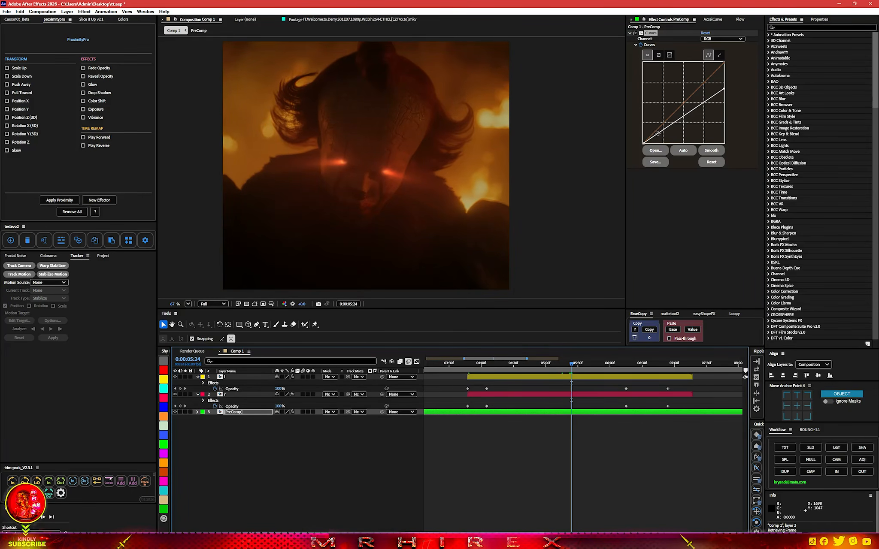
{"action": "key", "text": "u"}
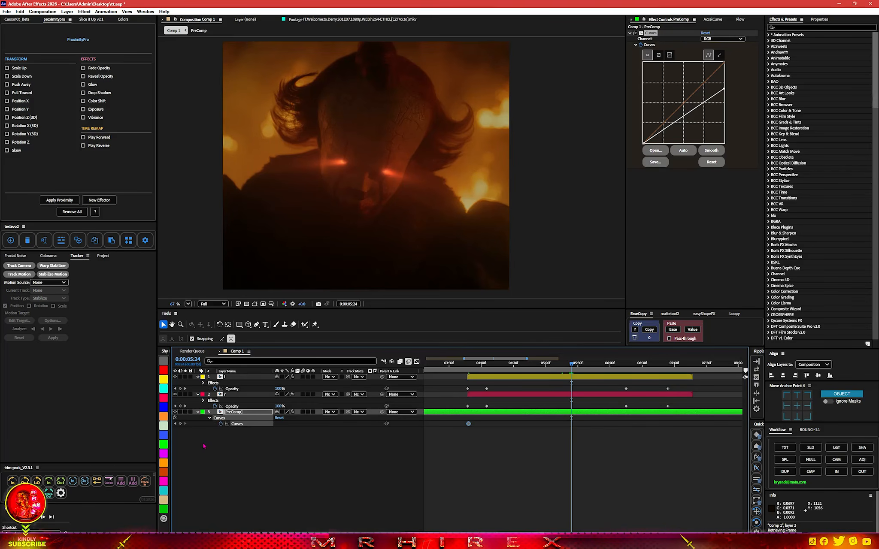
{"action": "left_click", "coordinate": [181, 425]}
{"action": "left_click_drag", "start_coordinate": [571, 363], "coordinate": [664, 376]}
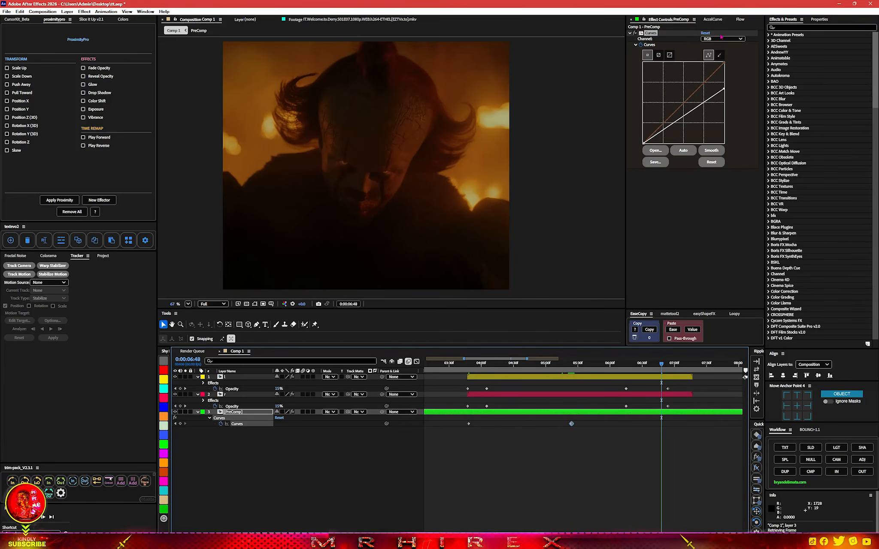
{"action": "left_click", "coordinate": [707, 33]}
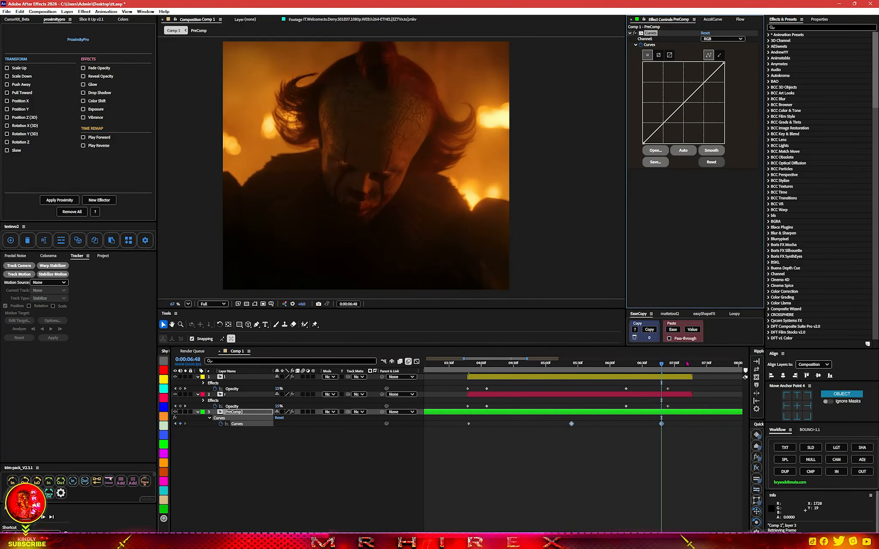
Preview the glowing-eyes and darkening animation from the start of the comp
{"action": "left_click_drag", "start_coordinate": [657, 365], "coordinate": [530, 365]}
{"action": "left_click", "coordinate": [530, 378]}
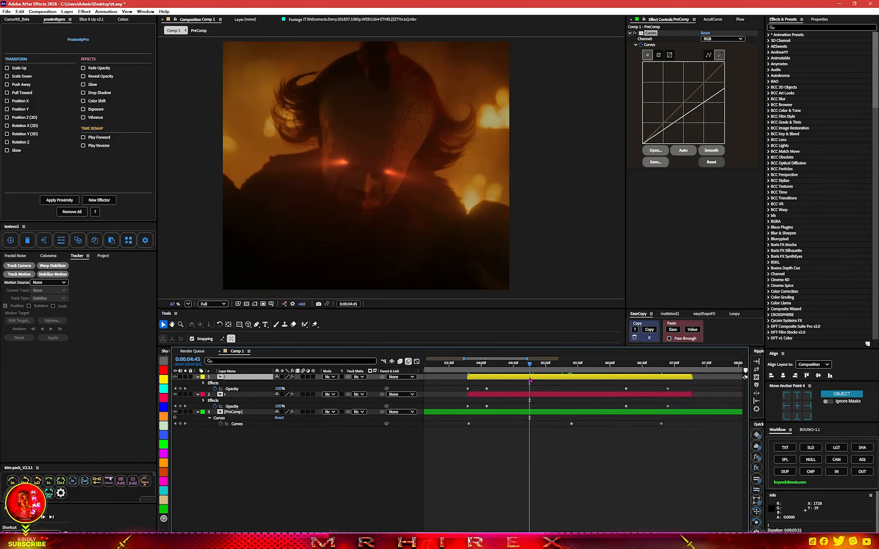
{"action": "left_click", "coordinate": [471, 365]}
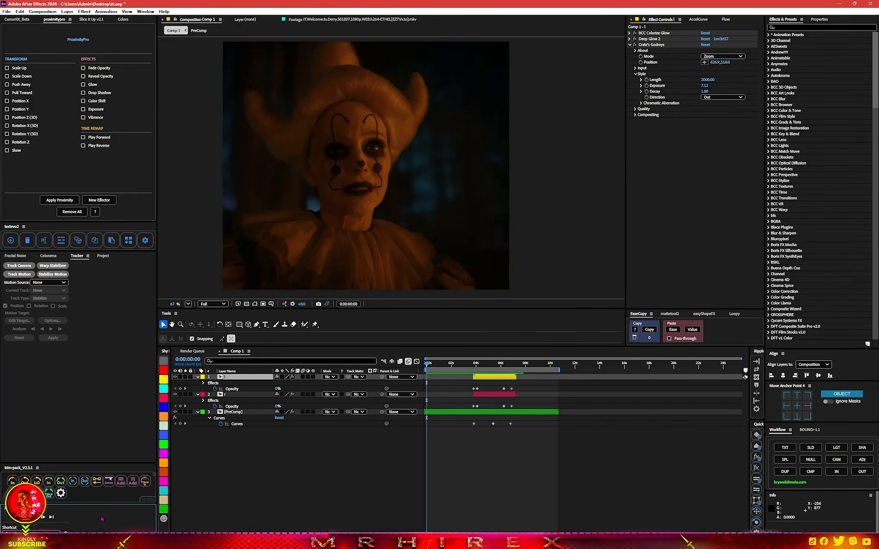
{"action": "key", "text": "space"}
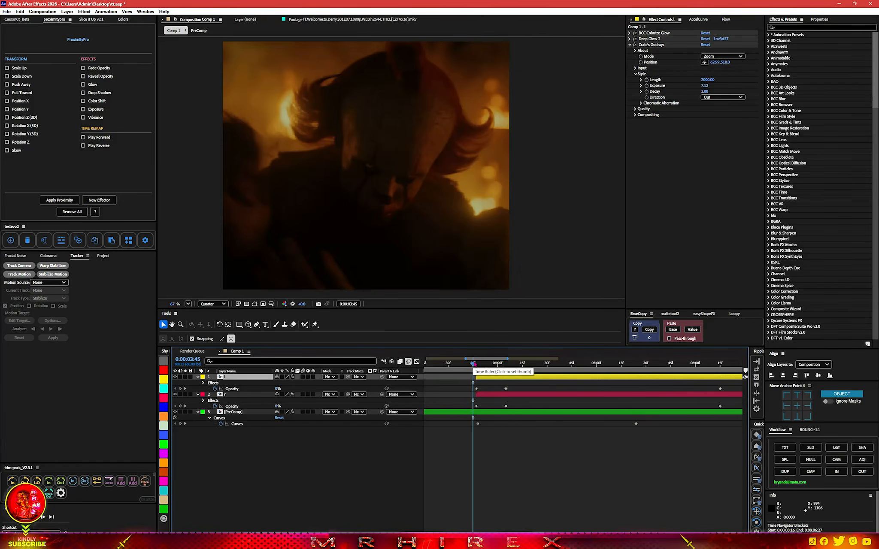
{"action": "left_click_drag", "start_coordinate": [474, 365], "coordinate": [477, 364]}
Select all layers in Comp 1 and precompose them into a single PreComp
{"action": "left_click_drag", "start_coordinate": [348, 490], "coordinate": [174, 375]}
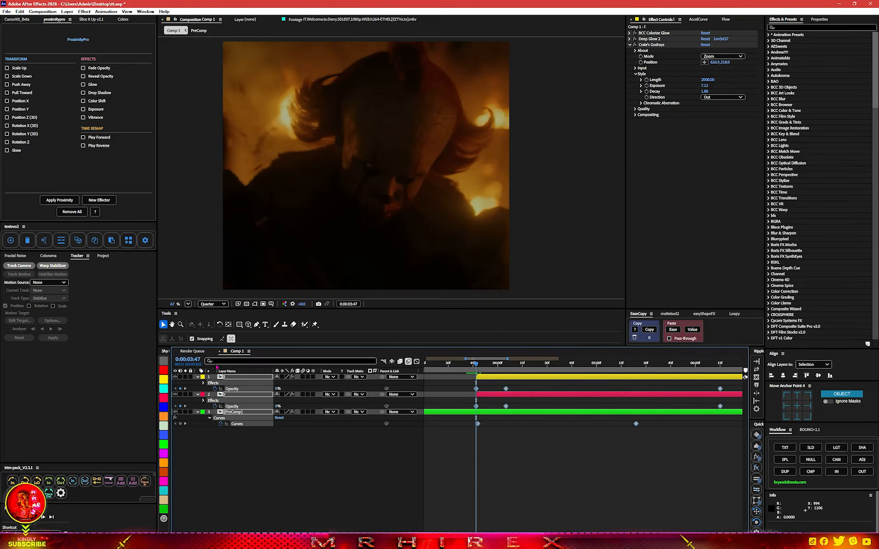
{"action": "left_click", "coordinate": [811, 472]}
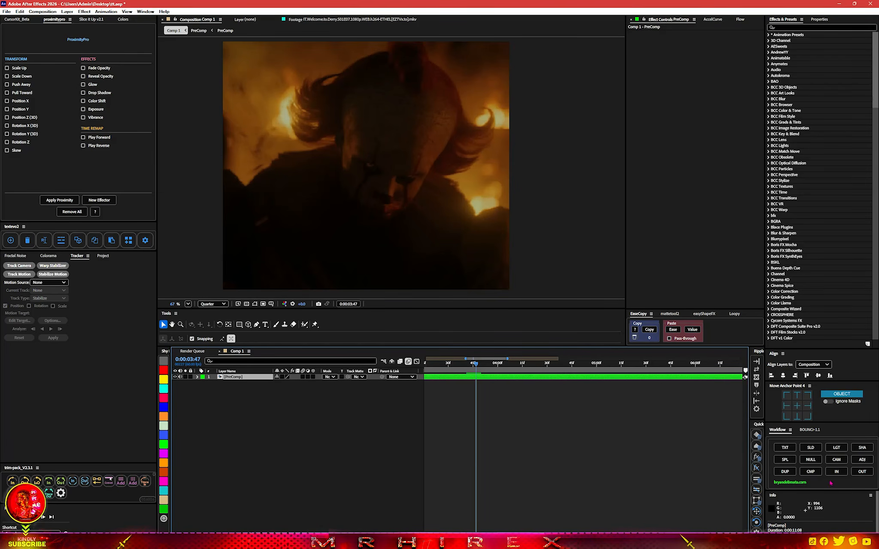
Add a null layer, give the PreComp layer a red label, and duplicate the null
{"action": "left_click", "coordinate": [811, 460]}
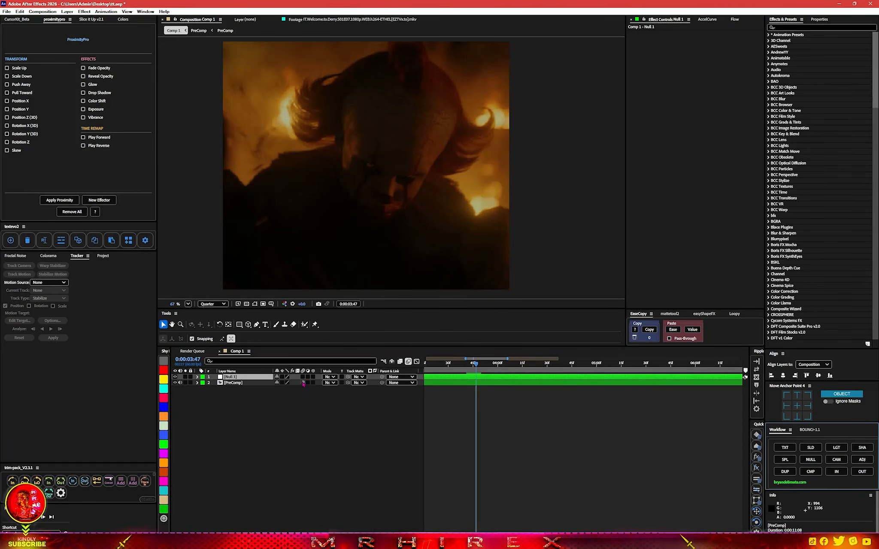
{"action": "left_click", "coordinate": [260, 383]}
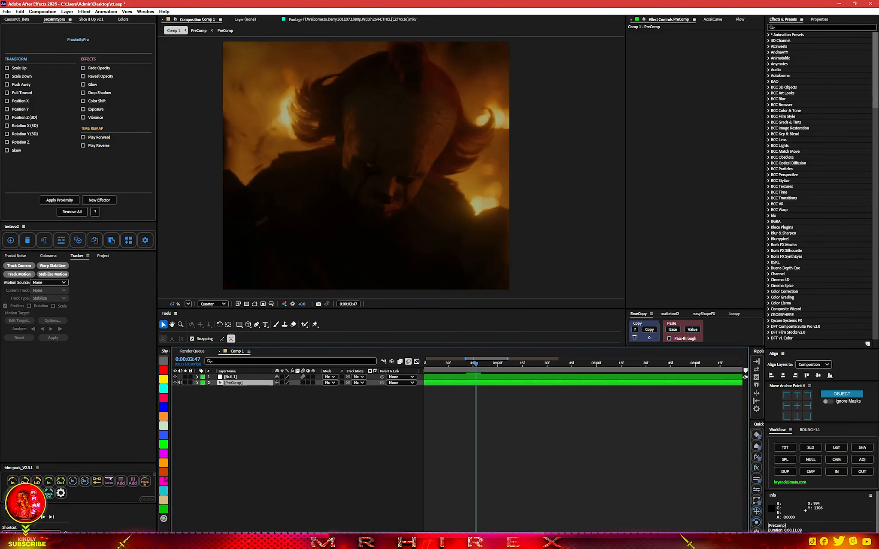
{"action": "left_click", "coordinate": [163, 398]}
{"action": "left_click", "coordinate": [239, 377]}
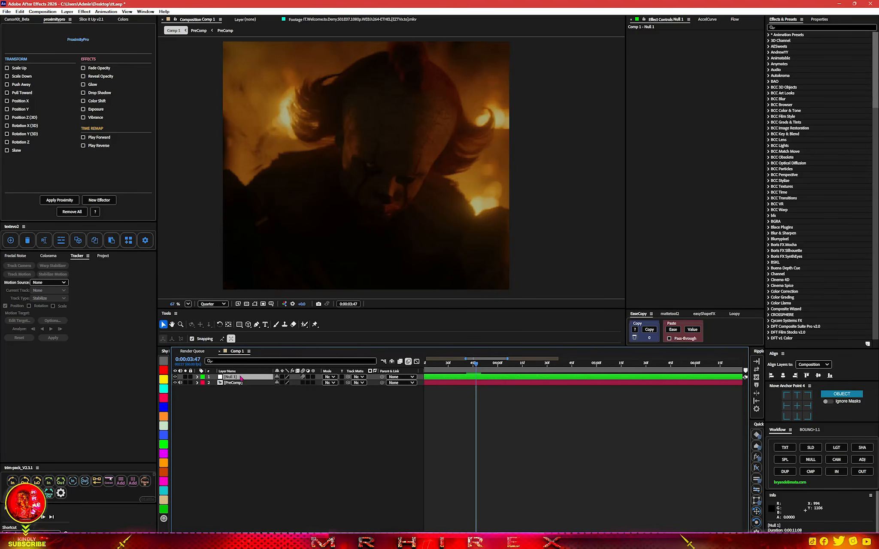
{"action": "key", "text": "ctrl+d"}
Give the second null a blue label and parent the PreComp layer to it
{"action": "left_click", "coordinate": [239, 384]}
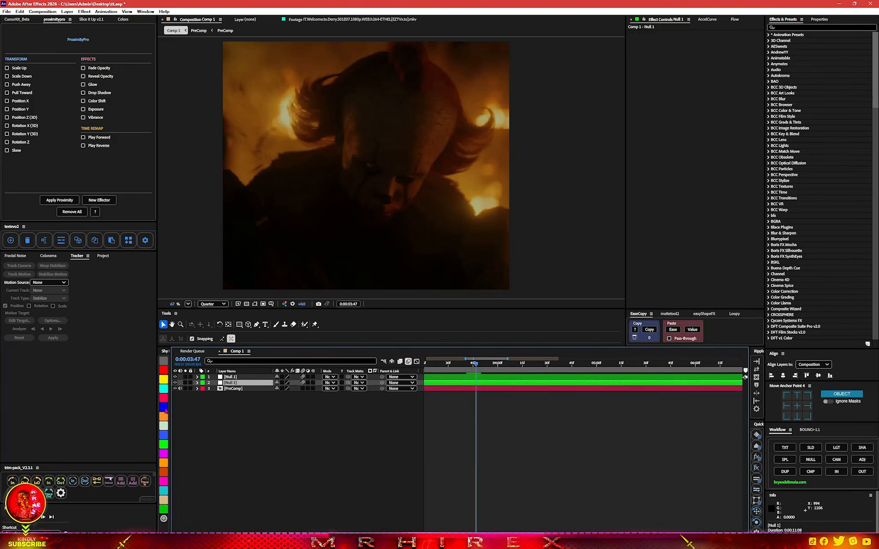
{"action": "left_click", "coordinate": [164, 408]}
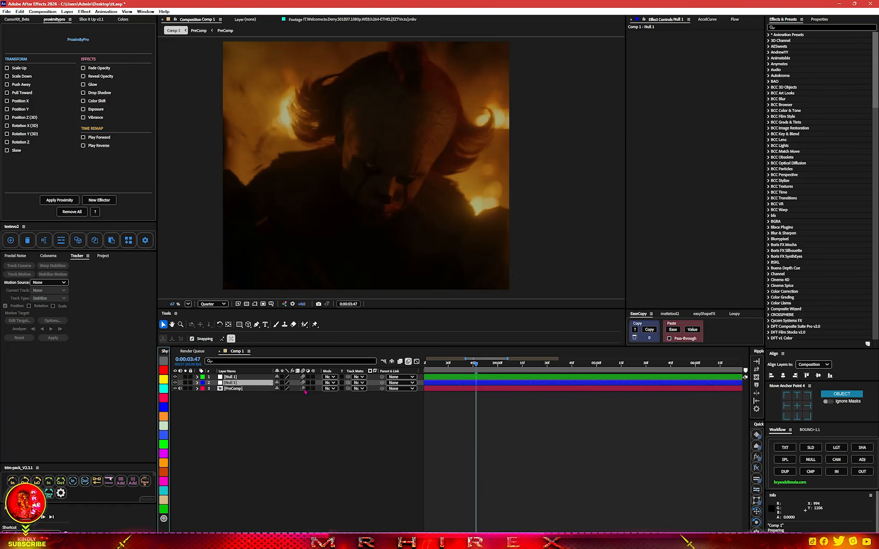
{"action": "left_click_drag", "start_coordinate": [382, 388], "coordinate": [248, 385]}
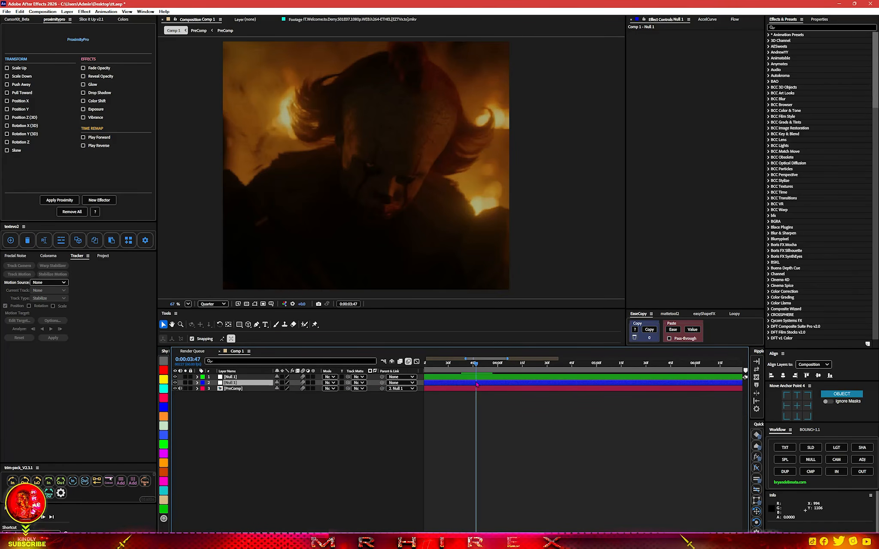
Keyframe the blue null's Position and Scale at 0:00:03:47, and raise its Scale to 144% at 0:00:04:51
{"action": "key", "text": "alt+shift+p"}
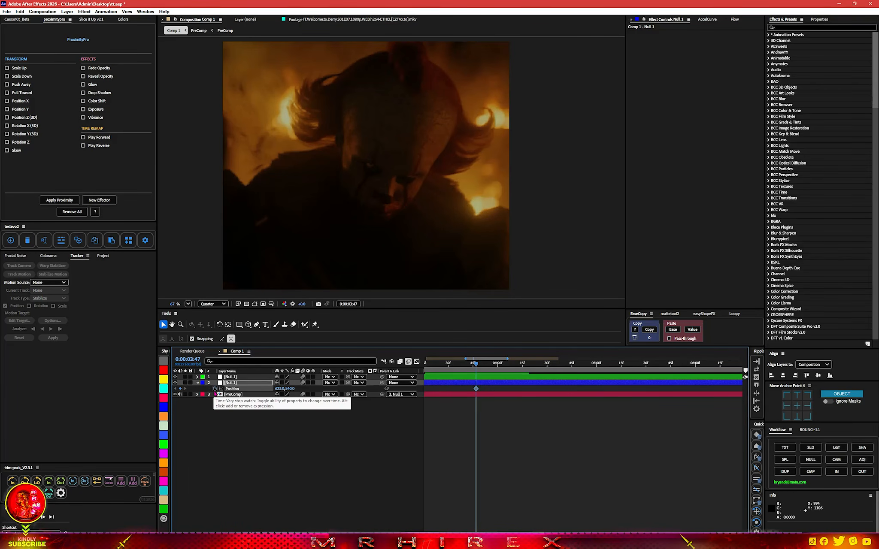
{"action": "key", "text": "shift+s"}
{"action": "key", "text": "minus"}
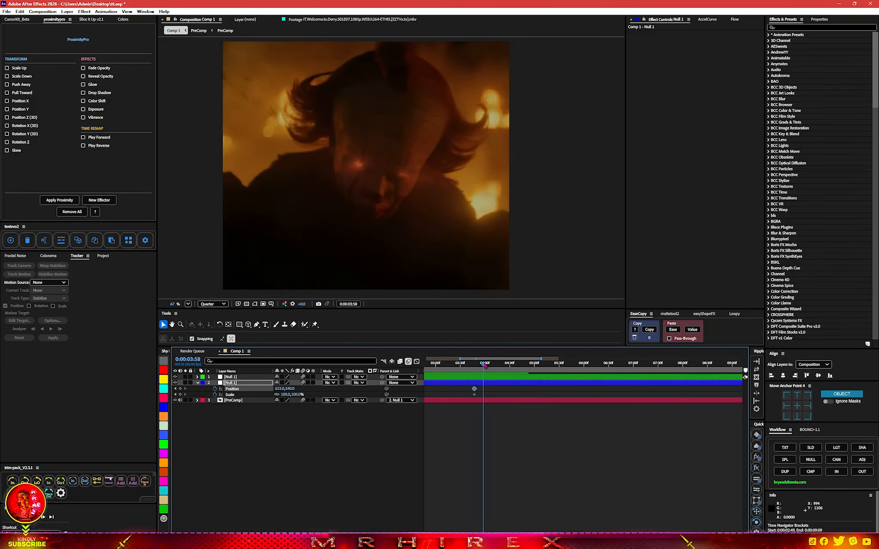
{"action": "left_click_drag", "start_coordinate": [476, 365], "coordinate": [528, 365]}
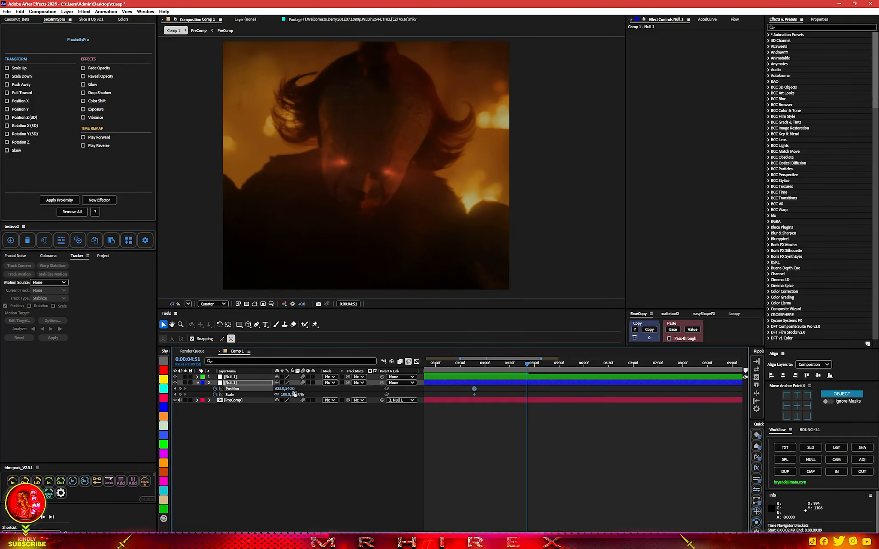
{"action": "left_click_drag", "start_coordinate": [294, 396], "coordinate": [270, 391]}
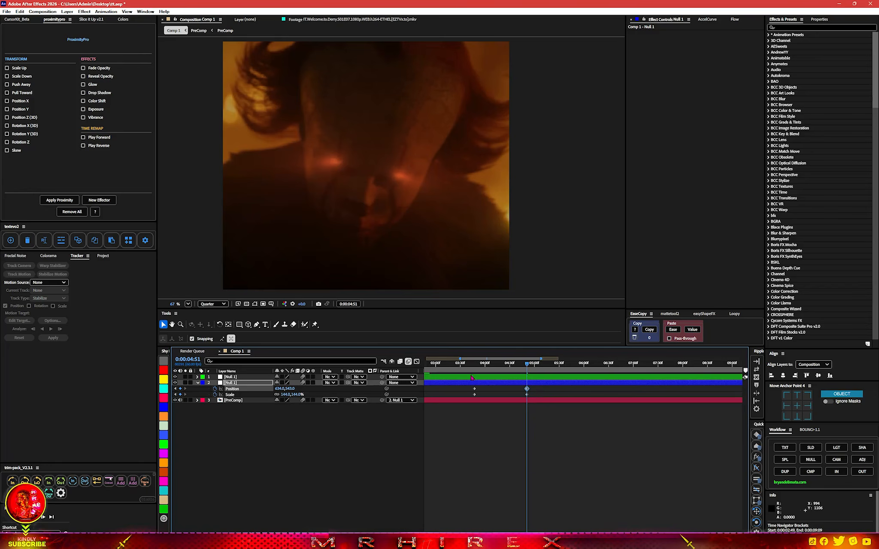
Apply Easy Ease to the blue null's Position and Scale keyframes
{"action": "left_click_drag", "start_coordinate": [473, 365], "coordinate": [471, 396]}
{"action": "key", "text": "F9"}
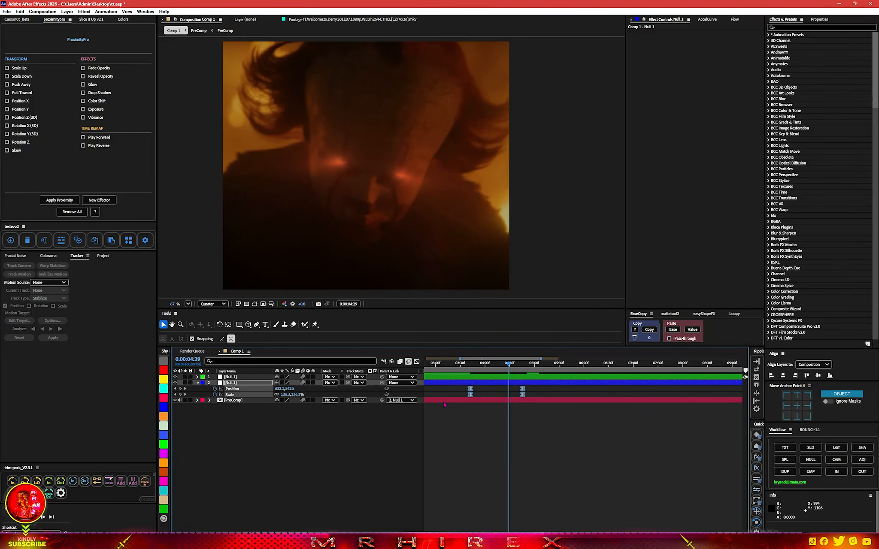
Shape the blue null's speed curves in the Graph Editor for a sharper push-in and preview it
{"action": "left_click", "coordinate": [417, 362]}
{"action": "left_click_drag", "start_coordinate": [468, 471], "coordinate": [551, 512]}
{"action": "left_click_drag", "start_coordinate": [714, 501], "coordinate": [645, 510]}
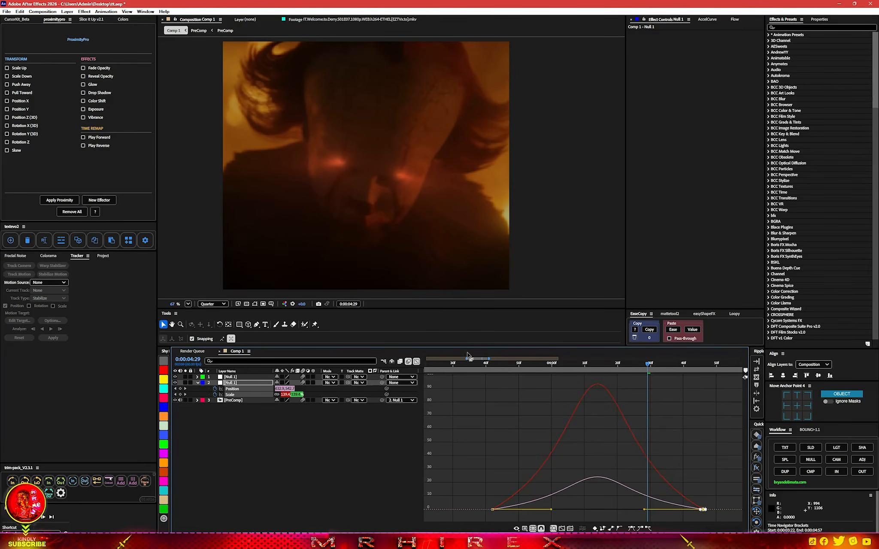
{"action": "left_click", "coordinate": [417, 362]}
{"action": "key", "text": "space"}
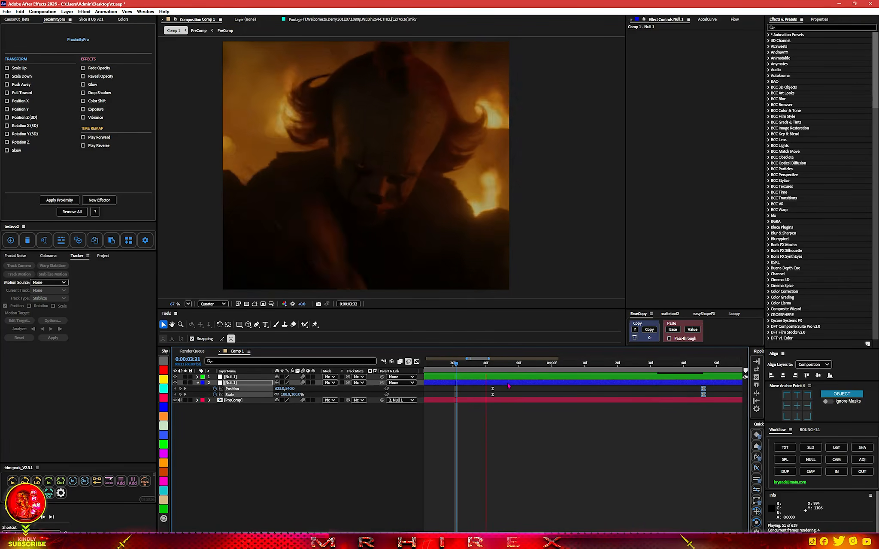
{"action": "key", "text": "space"}
Parent the blue null to the top null layer
{"action": "scroll", "coordinate": [592, 401], "scroll_direction": "down", "scroll_amount": 2}
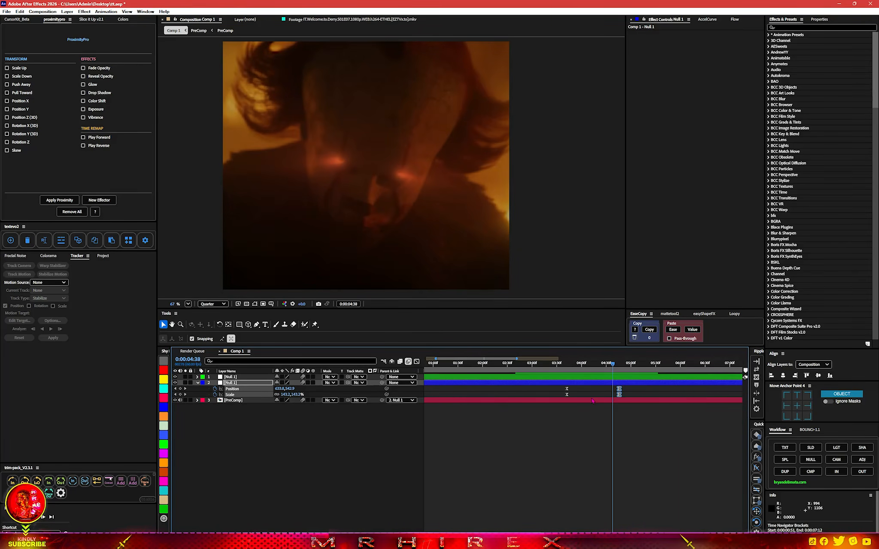
{"action": "left_click", "coordinate": [537, 378]}
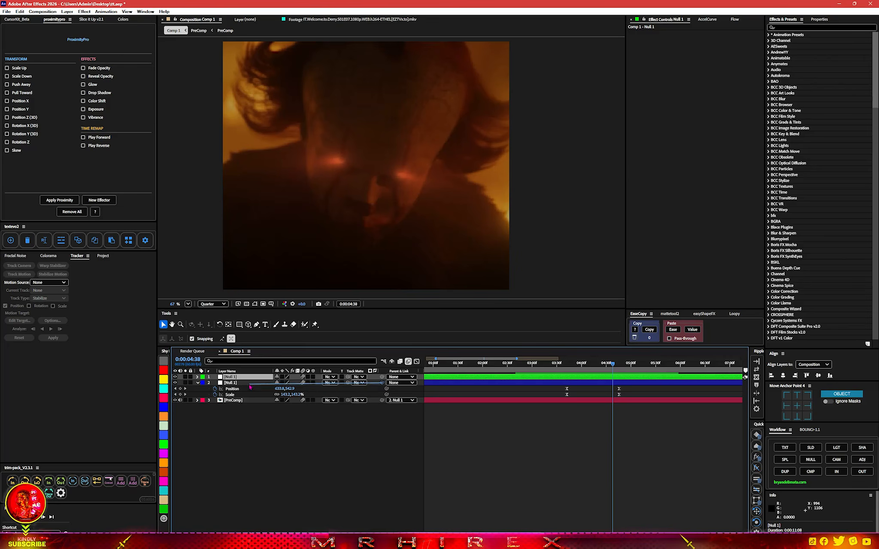
{"action": "left_click_drag", "start_coordinate": [250, 387], "coordinate": [244, 381]}
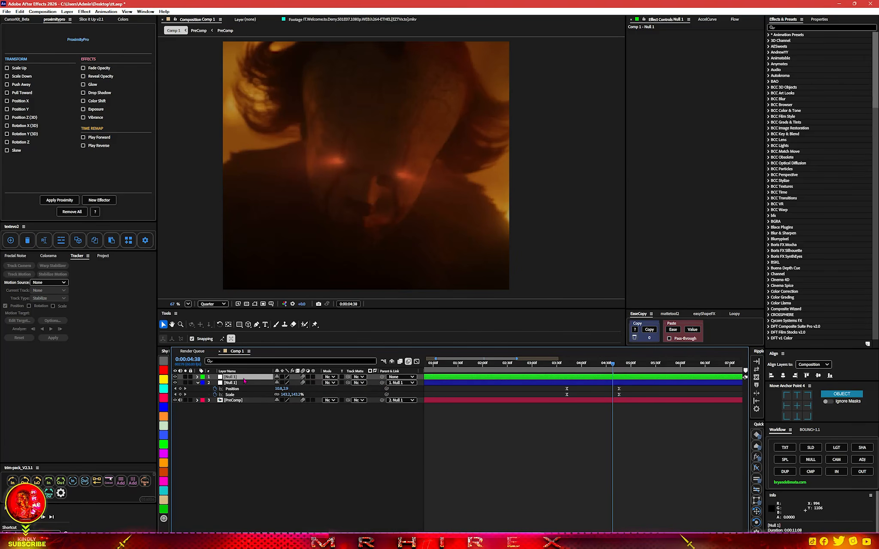
Keyframe the top null's Scale, shrinking it to 78% at 0:00:05:37
{"action": "key", "text": "s"}
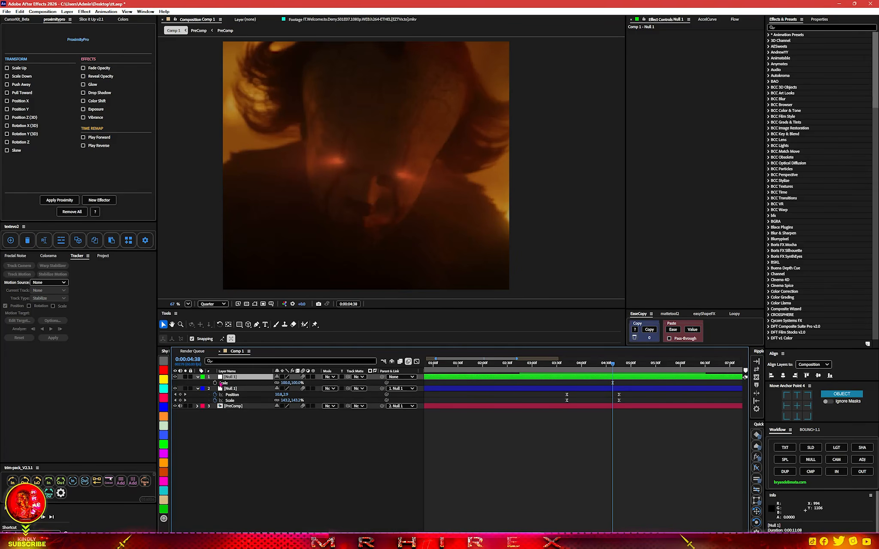
{"action": "left_click_drag", "start_coordinate": [614, 367], "coordinate": [664, 371]}
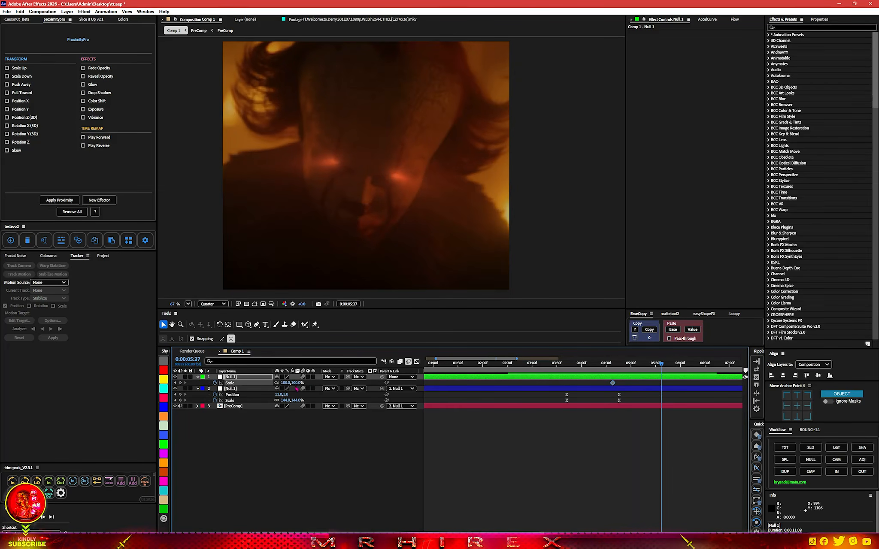
{"action": "left_click_drag", "start_coordinate": [297, 384], "coordinate": [288, 383]}
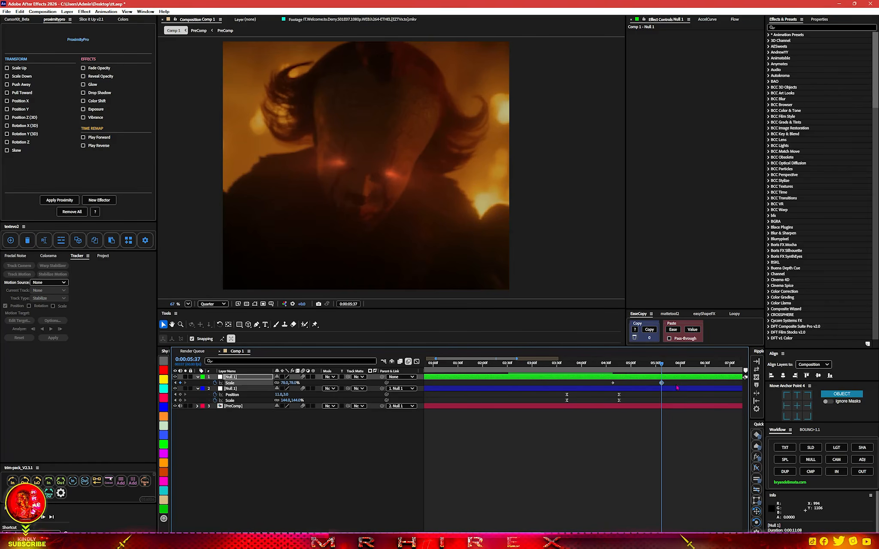
Ease the top null's Scale keyframes by shaping their speed curve in the Graph Editor
{"action": "left_click_drag", "start_coordinate": [677, 387], "coordinate": [575, 387]}
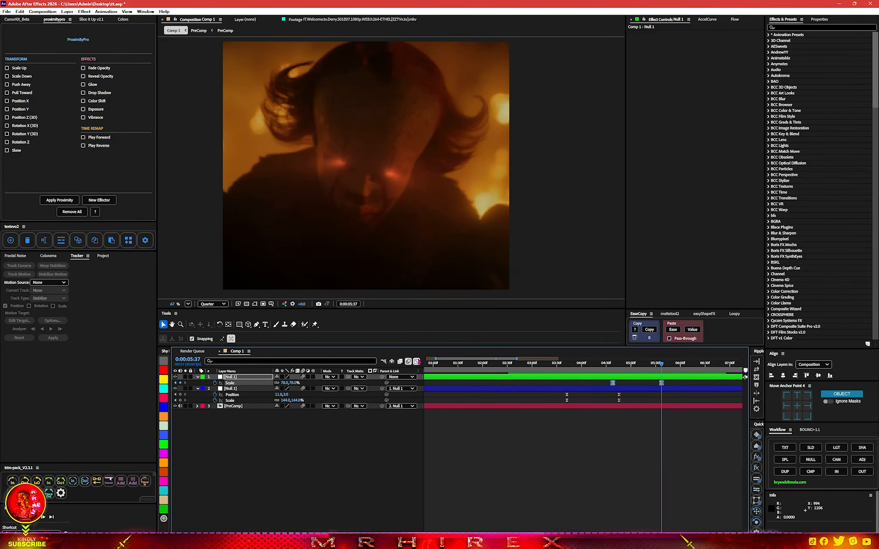
{"action": "left_click", "coordinate": [418, 362]}
{"action": "scroll", "coordinate": [608, 384], "scroll_direction": "up", "scroll_amount": 2}
{"action": "left_click_drag", "start_coordinate": [615, 382], "coordinate": [687, 386]}
{"action": "scroll", "coordinate": [612, 415], "scroll_direction": "down", "scroll_amount": 3}
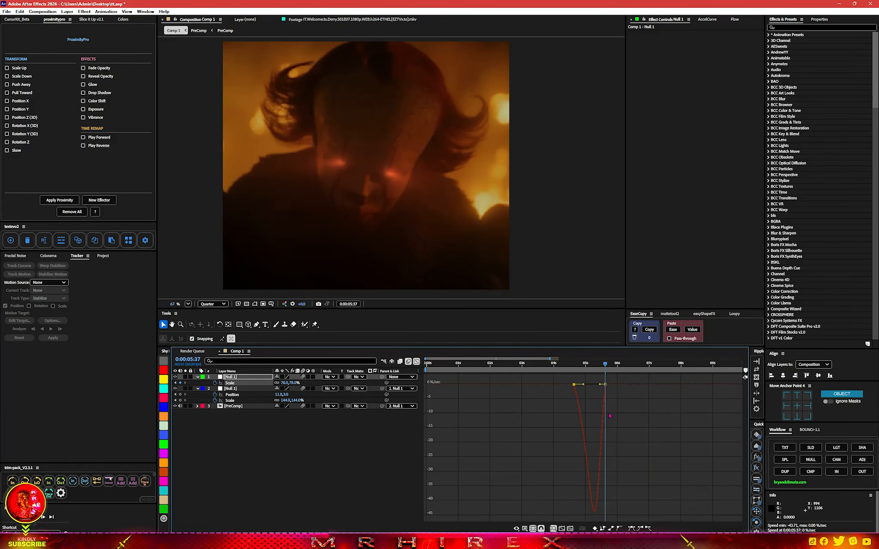
{"action": "scroll", "coordinate": [605, 392], "scroll_direction": "up", "scroll_amount": 3}
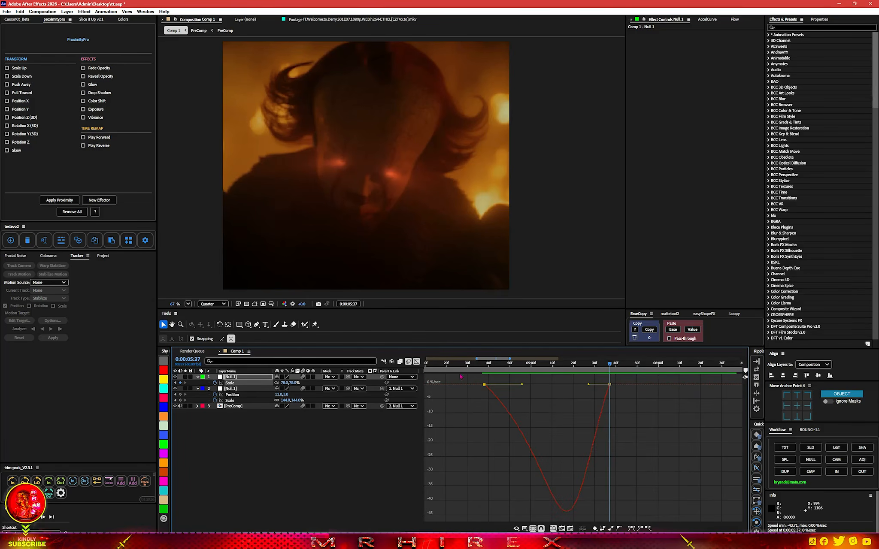
{"action": "left_click", "coordinate": [417, 362]}
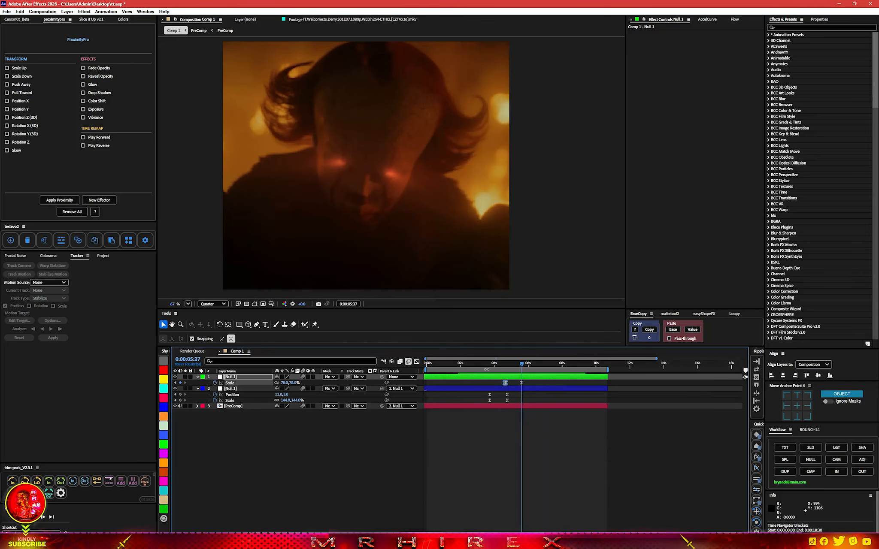
Keyframe the blue null at 0:00:04:46 with a larger Scale and Position moved to about 33, -10
{"action": "scroll", "coordinate": [490, 396], "scroll_direction": "down", "scroll_amount": 3}
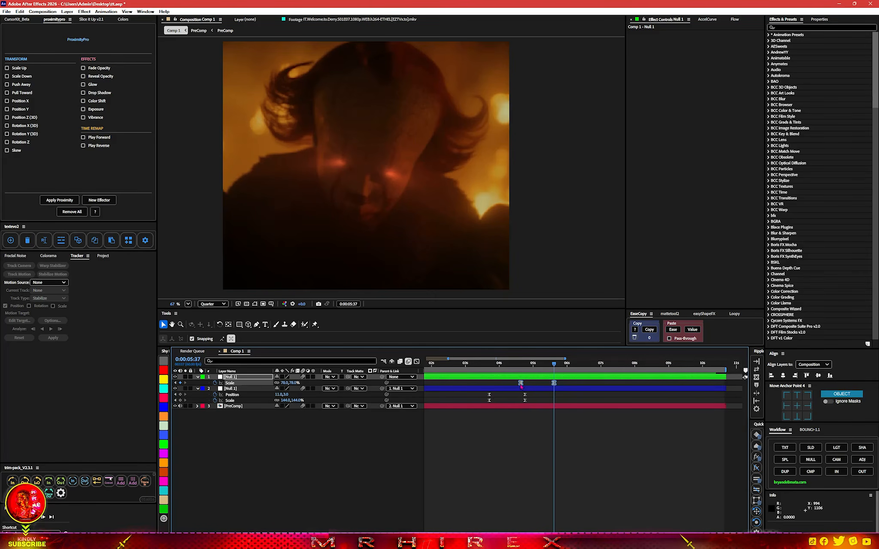
{"action": "left_click_drag", "start_coordinate": [521, 384], "coordinate": [501, 402]}
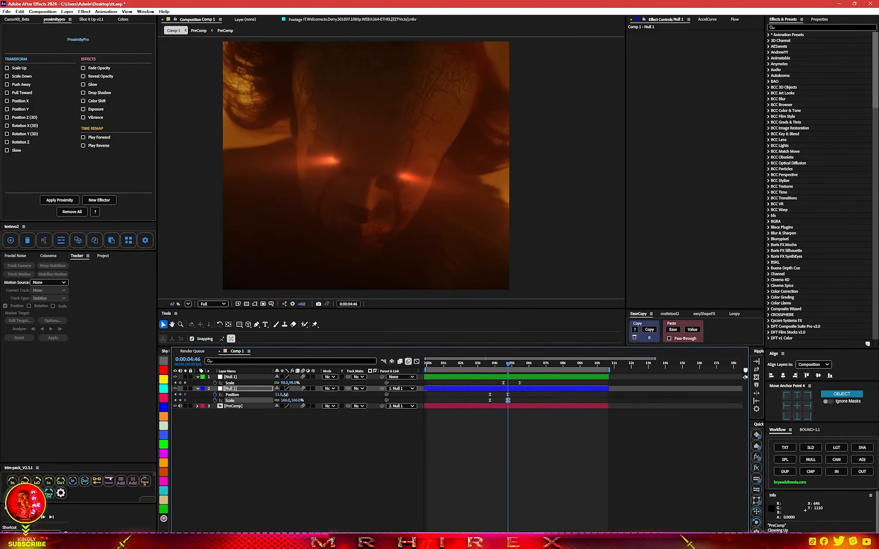
{"action": "mouse_move", "coordinate": [286, 394]}
{"action": "left_mouse_down"}
{"action": "mouse_move", "coordinate": [266, 397]}
{"action": "mouse_move", "coordinate": [303, 398]}
{"action": "mouse_move", "coordinate": [290, 394]}
{"action": "left_mouse_up"}
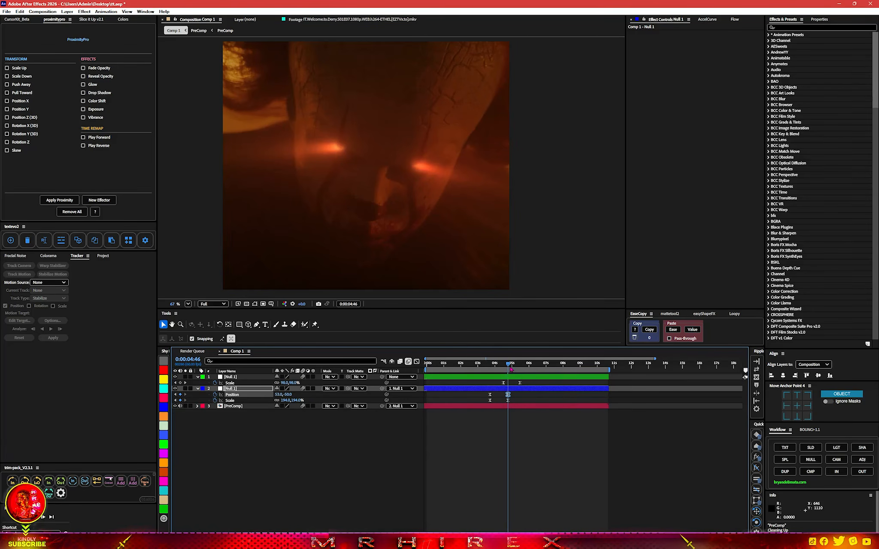
Set the viewer resolution to Quarter and play the preview from about 0:00:03:10
{"action": "left_click_drag", "start_coordinate": [510, 369], "coordinate": [481, 368]}
{"action": "left_click", "coordinate": [213, 305]}
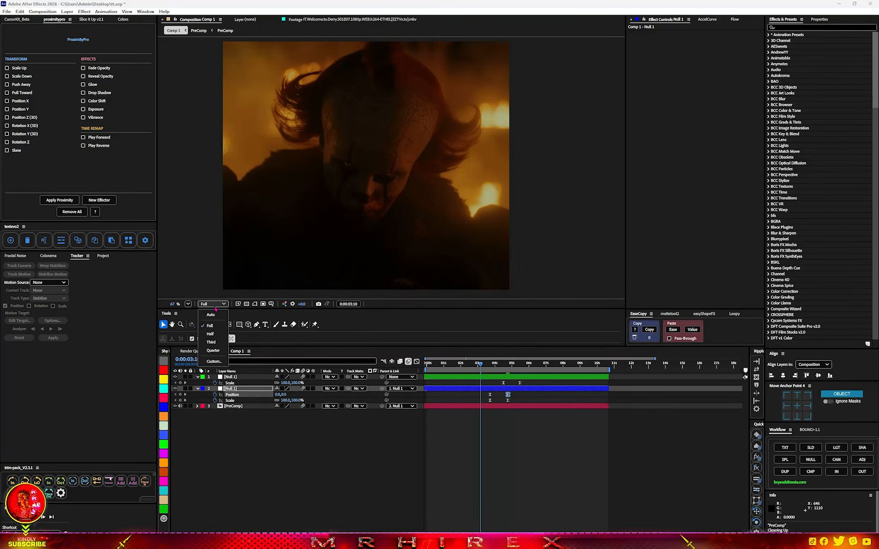
{"action": "left_click", "coordinate": [213, 350]}
{"action": "key", "text": "space"}
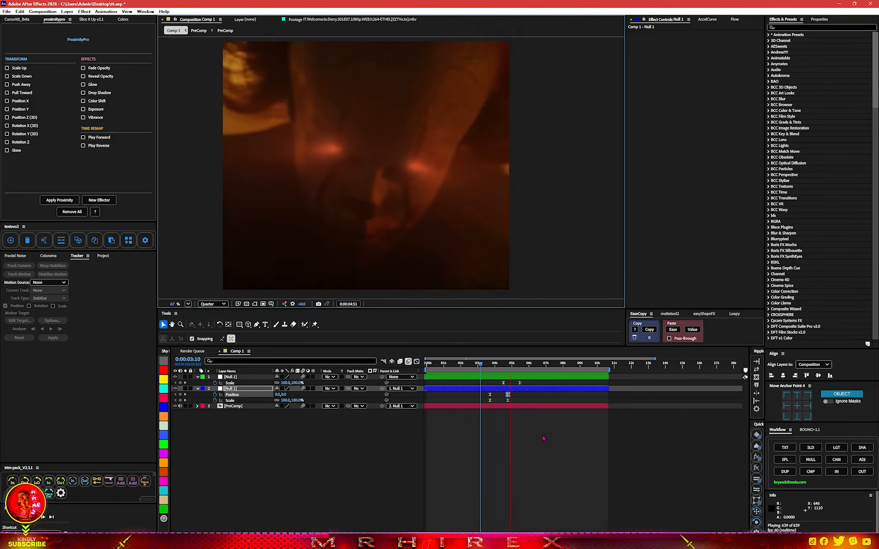
Move the top null's second Scale keyframe slightly earlier in time
{"action": "left_click", "coordinate": [490, 364]}
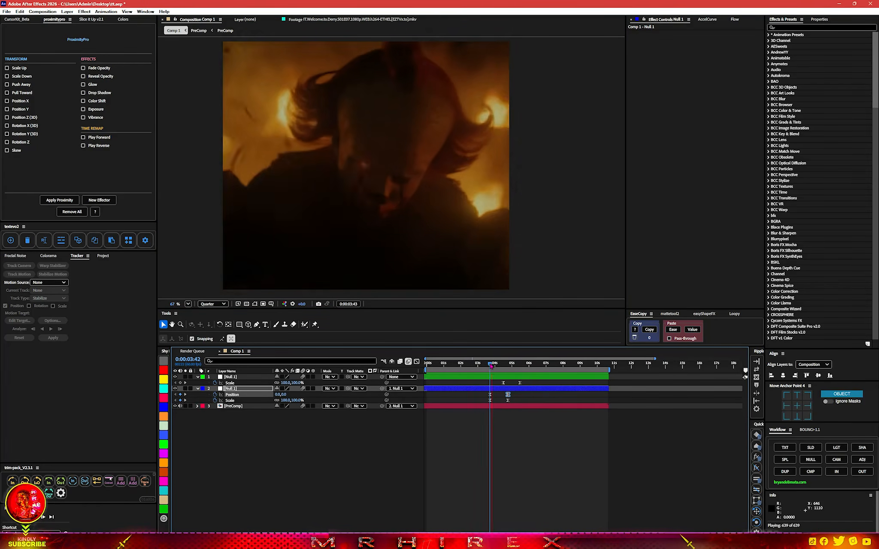
{"action": "key", "text": "space"}
{"action": "scroll", "coordinate": [485, 416], "scroll_direction": "up", "scroll_amount": 4}
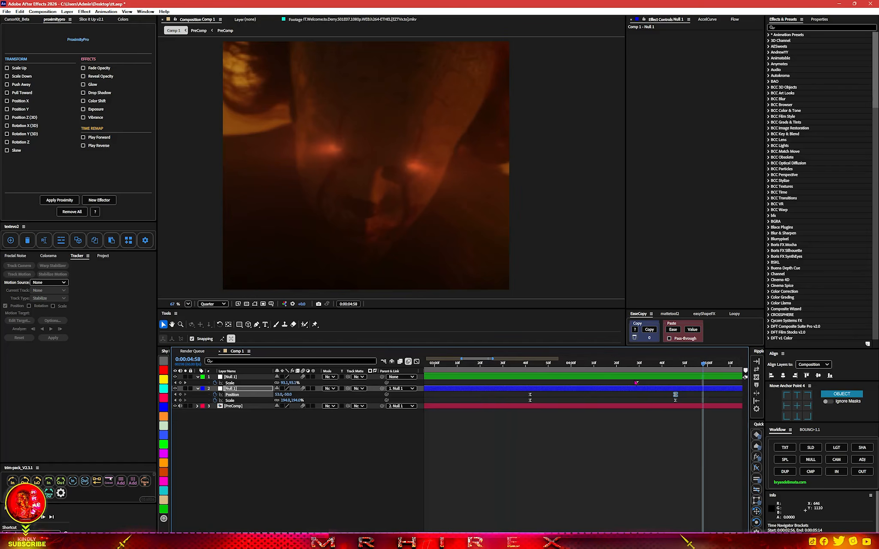
{"action": "left_click_drag", "start_coordinate": [636, 383], "coordinate": [608, 383]}
{"action": "scroll", "coordinate": [587, 406], "scroll_direction": "down", "scroll_amount": 5}
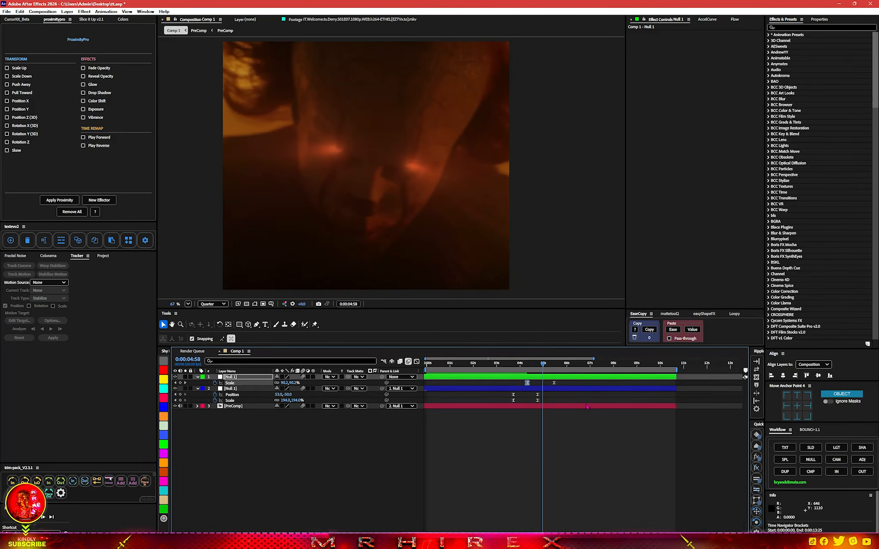
Preview the push-in, then lower the top null's final Scale keyframe to 58%
{"action": "left_click", "coordinate": [493, 368]}
{"action": "key", "text": "space"}
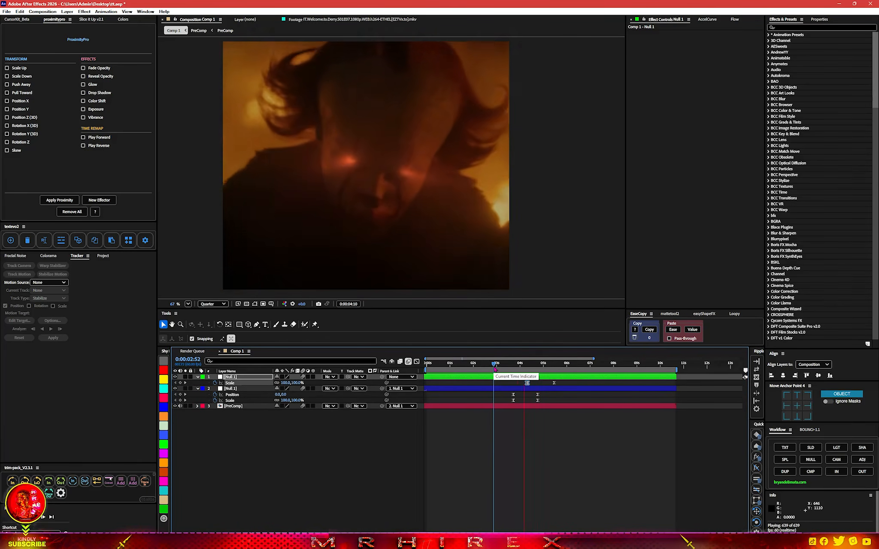
{"action": "left_click", "coordinate": [551, 369]}
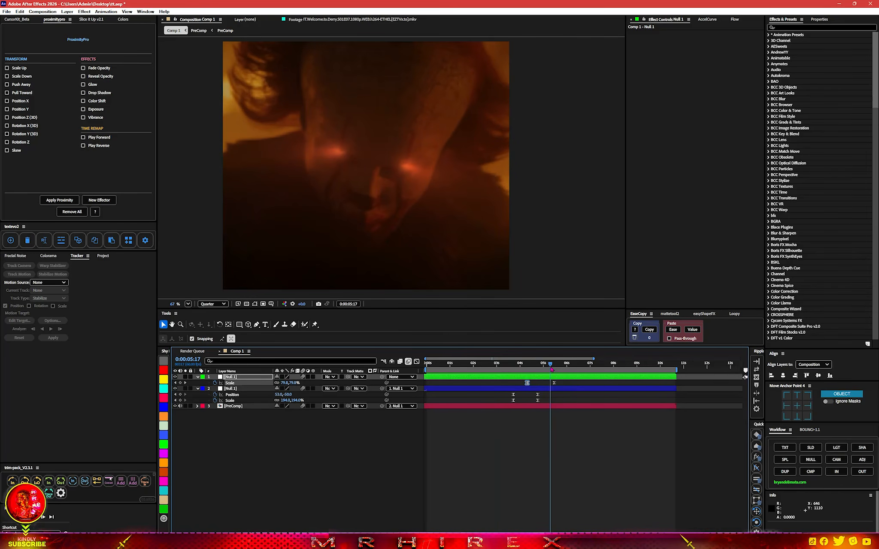
{"action": "key", "text": "k"}
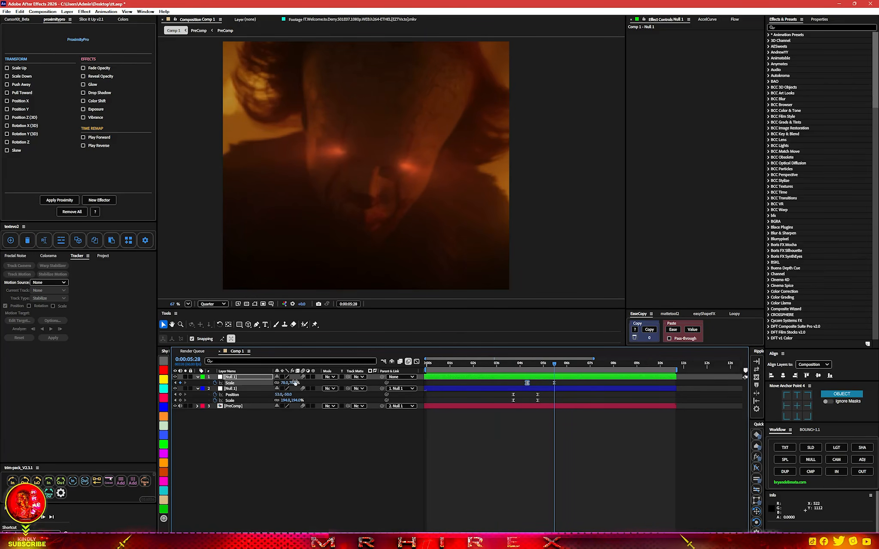
{"action": "left_click_drag", "start_coordinate": [296, 383], "coordinate": [290, 383]}
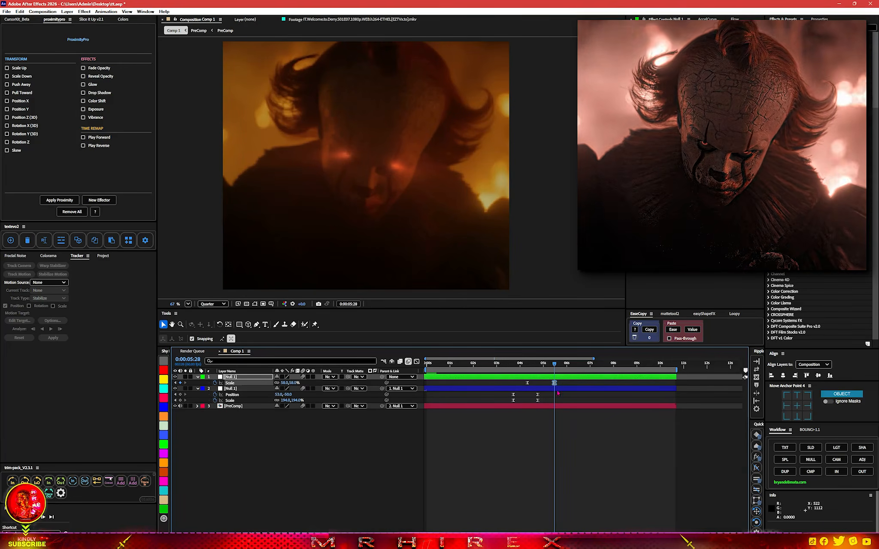
Reshape the speed curve of the top null's Scale keyframes in the Graph Editor for a stronger ease
{"action": "left_click_drag", "start_coordinate": [562, 382], "coordinate": [526, 389]}
{"action": "key", "text": "shift+F3"}
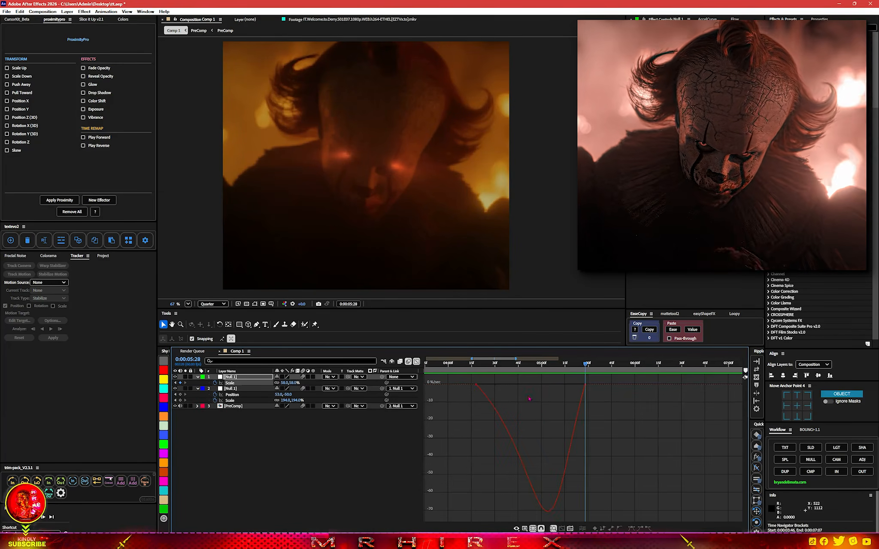
{"action": "left_click_drag", "start_coordinate": [470, 388], "coordinate": [559, 385]}
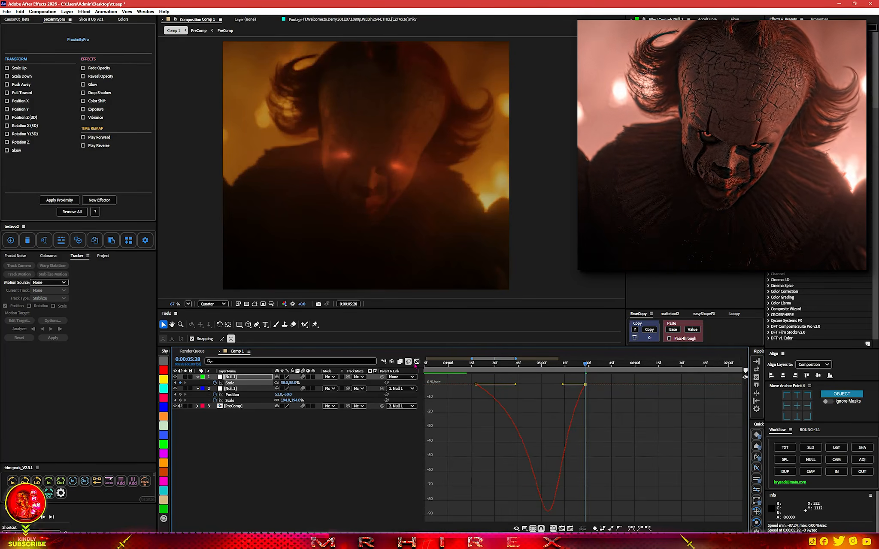
{"action": "key", "text": "shift+F3"}
Play the zoom animation from about 0:00:02:56 to review it
{"action": "scroll", "coordinate": [510, 393], "scroll_direction": "down", "scroll_amount": 4}
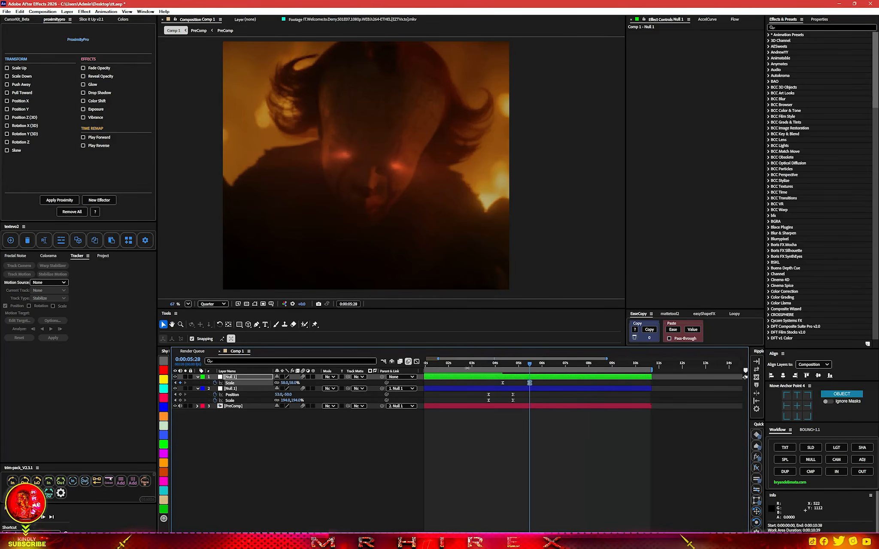
{"action": "left_click", "coordinate": [471, 364]}
{"action": "key", "text": "space"}
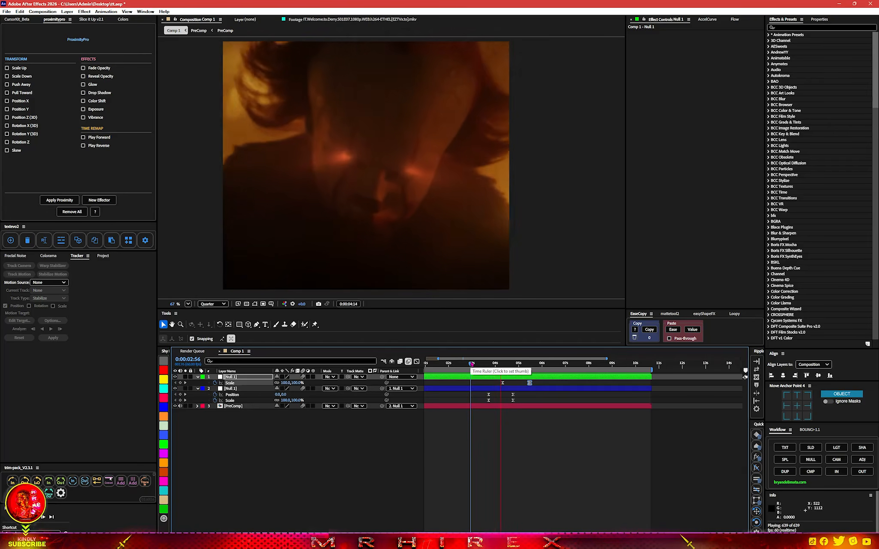